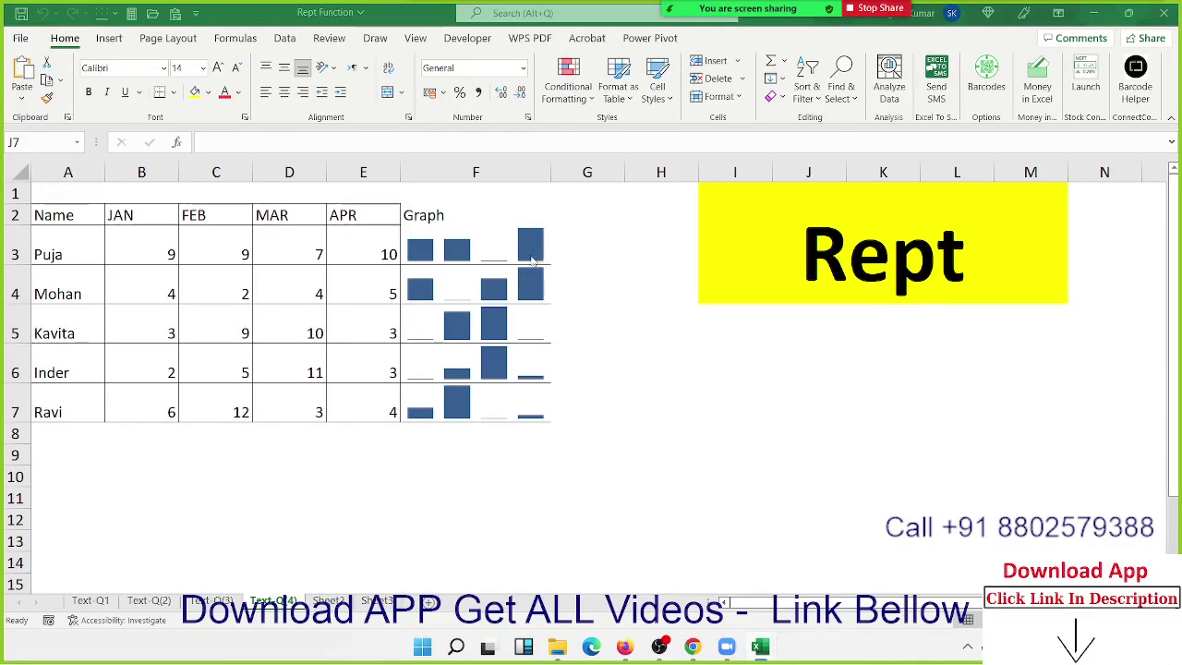
# Select F3 and browse the Insert tab, opening and cancelling Existing Connections and Create Sparklines
pyautogui.click(462, 249)
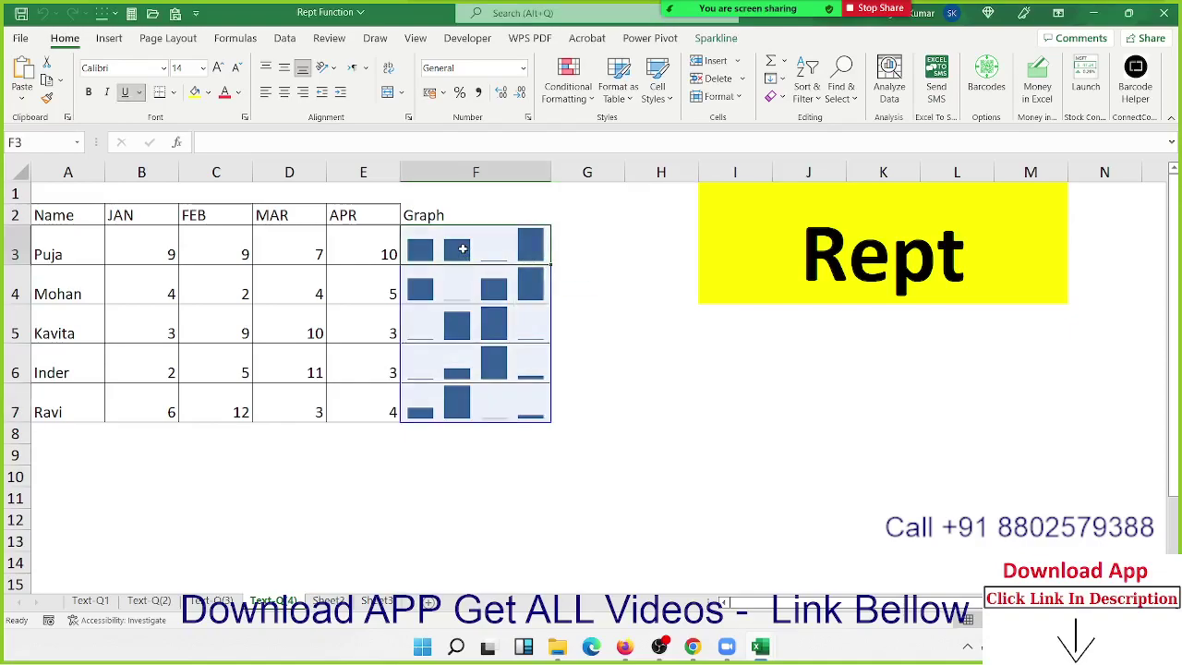
pyautogui.click(109, 38)
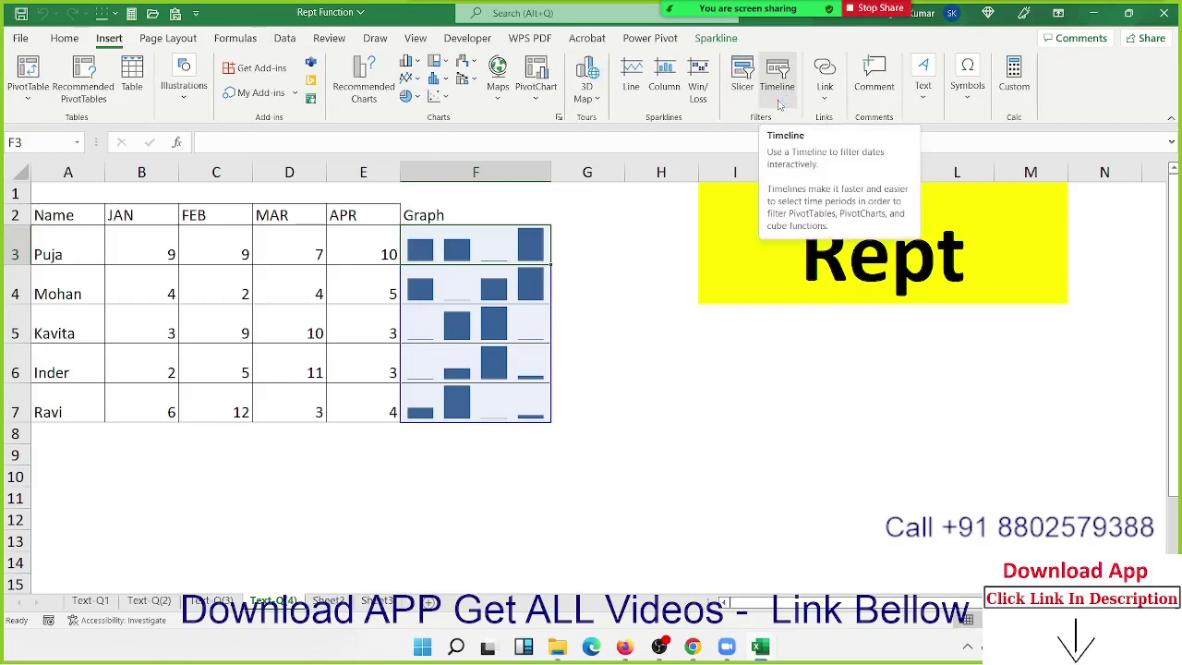
pyautogui.click(732, 98)
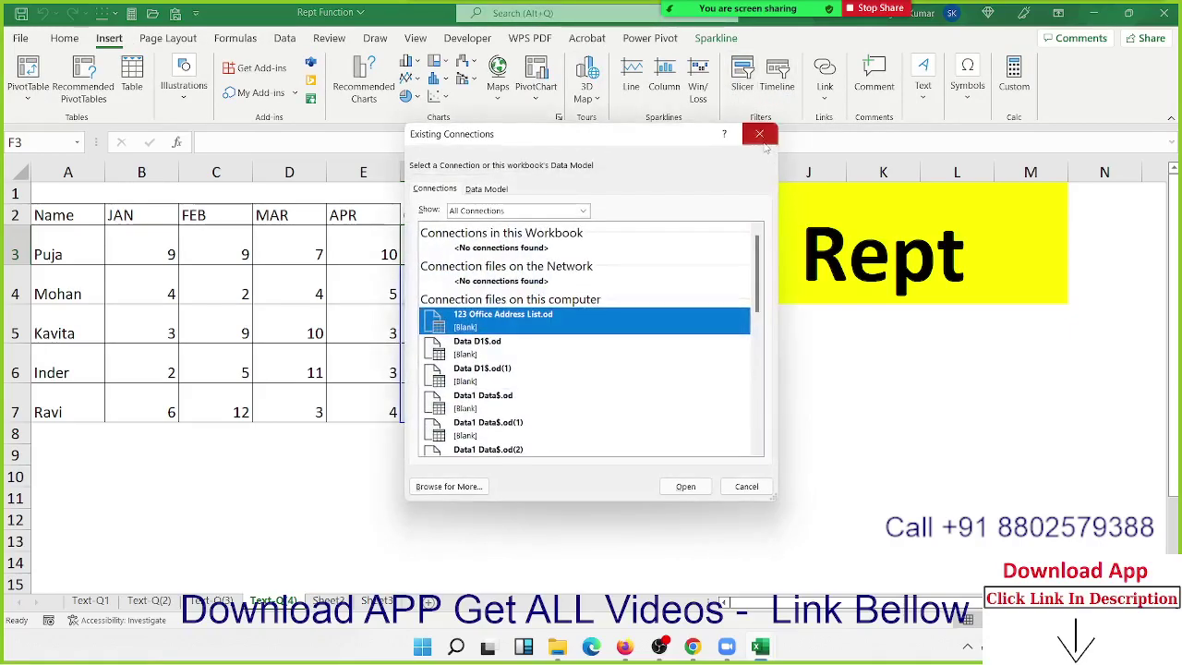
pyautogui.click(753, 142)
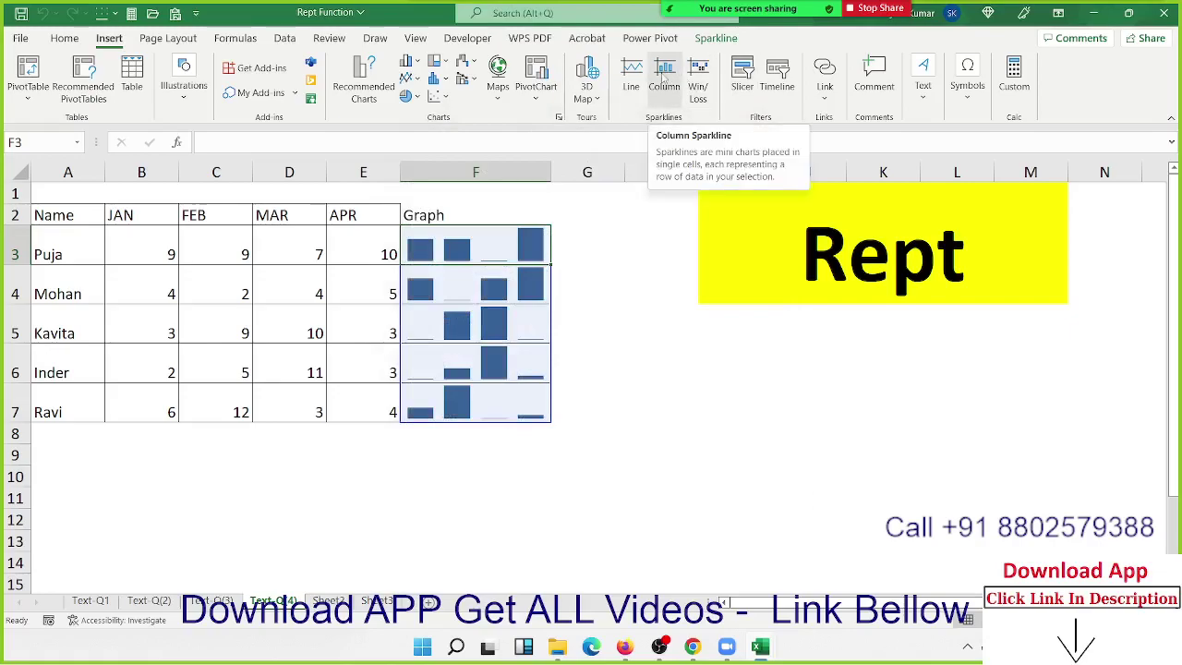
pyautogui.click(663, 81)
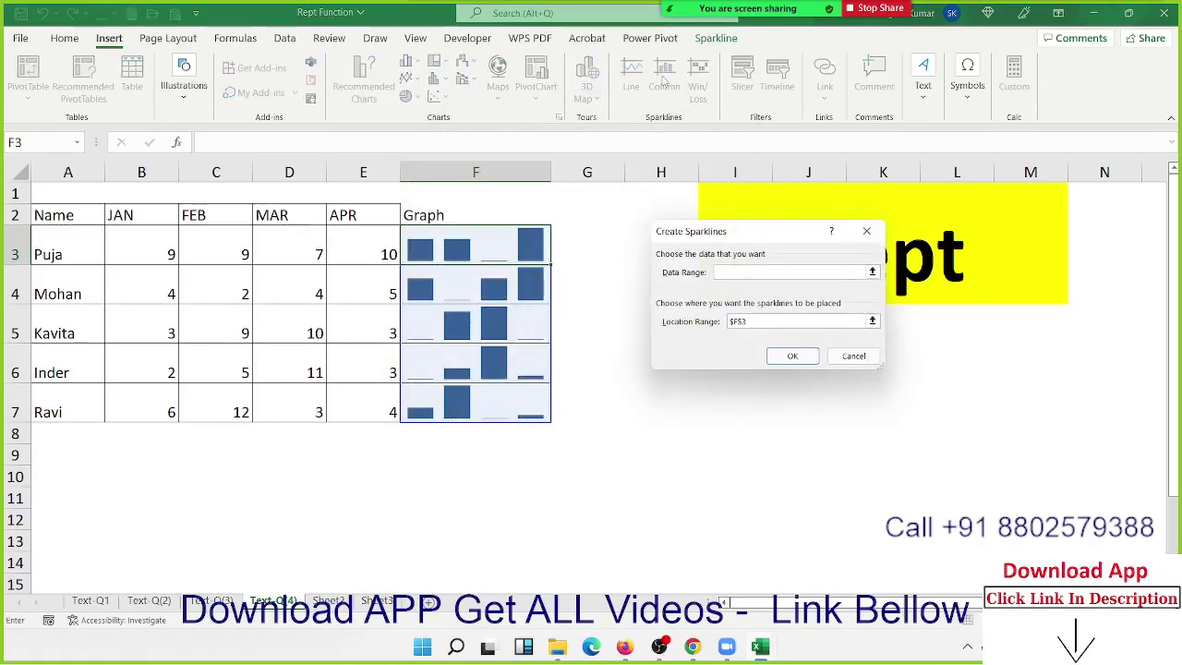
pyautogui.click(867, 231)
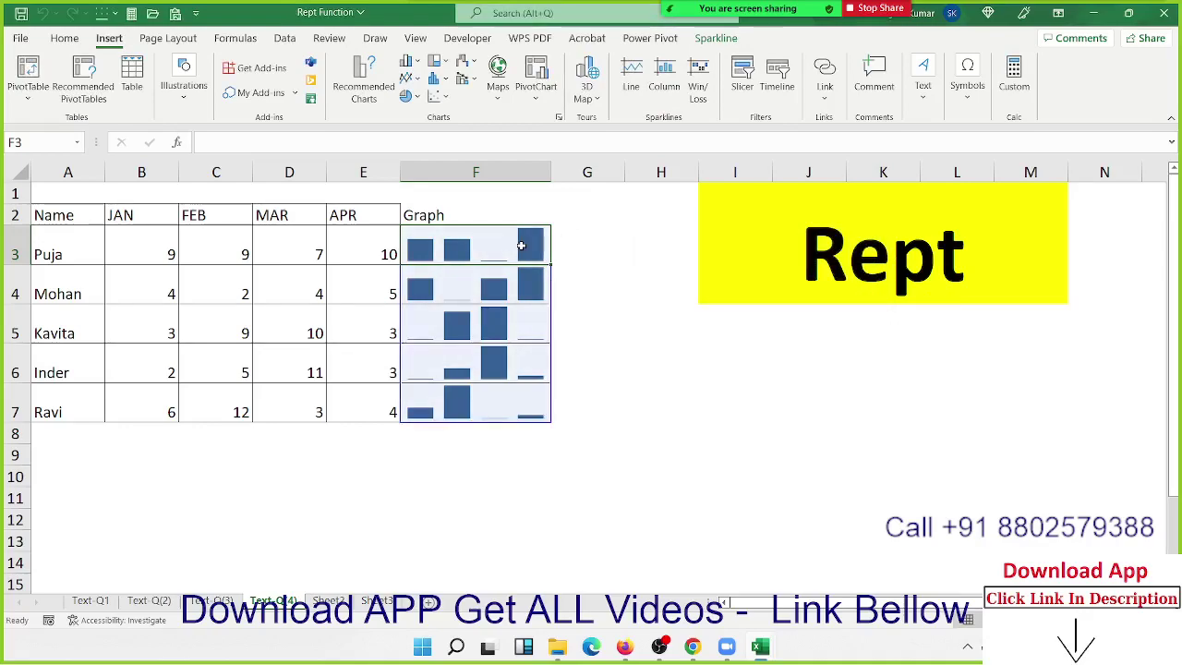
# Select the sparkline cells F3:F7 with the keyboard
pyautogui.hotkey('shift', 'Down')
pyautogui.hotkey('shift', 'Down')
pyautogui.hotkey('shift', 'Down')
pyautogui.hotkey('shift', 'Down')
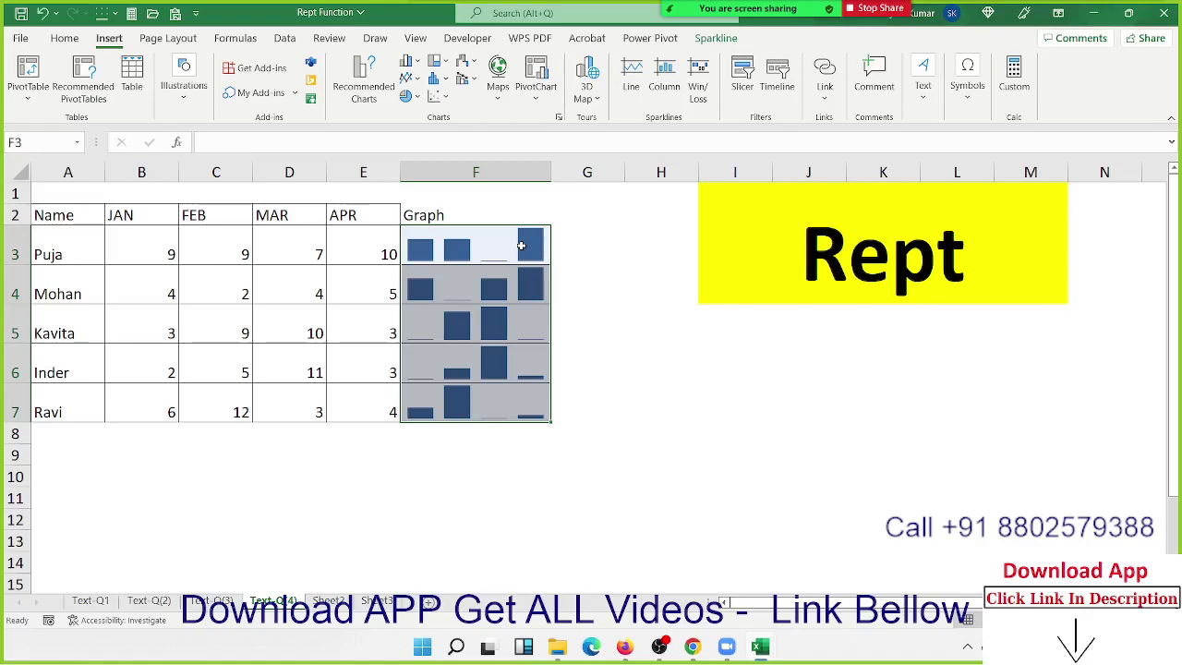
pyautogui.press('Up')
pyautogui.press('Down')
pyautogui.press('Down')
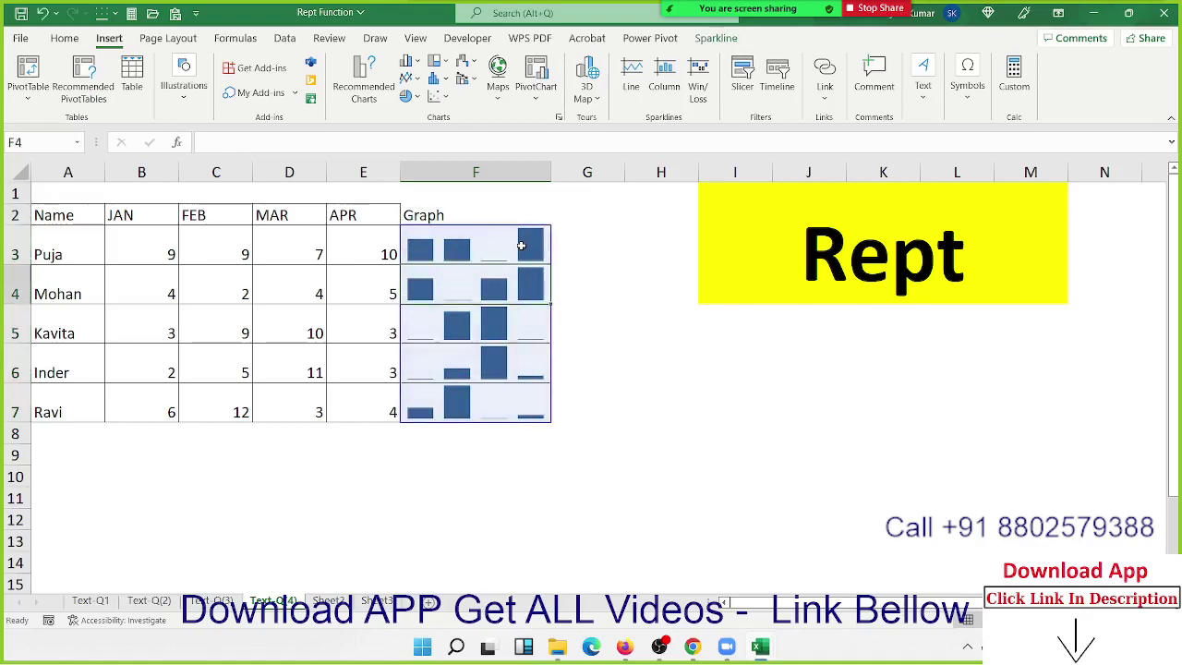
pyautogui.press('Up')
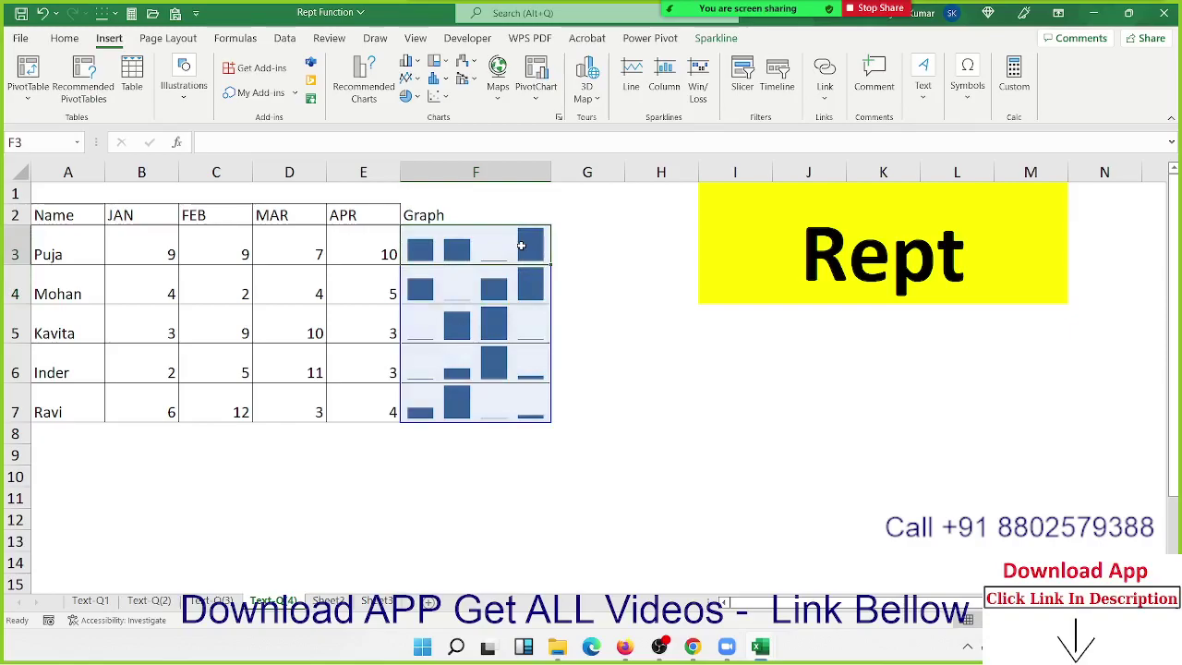
pyautogui.hotkey('ctrl', 'shift', 'Down')
pyautogui.hotkey('ctrl', 'shift', 'Up')
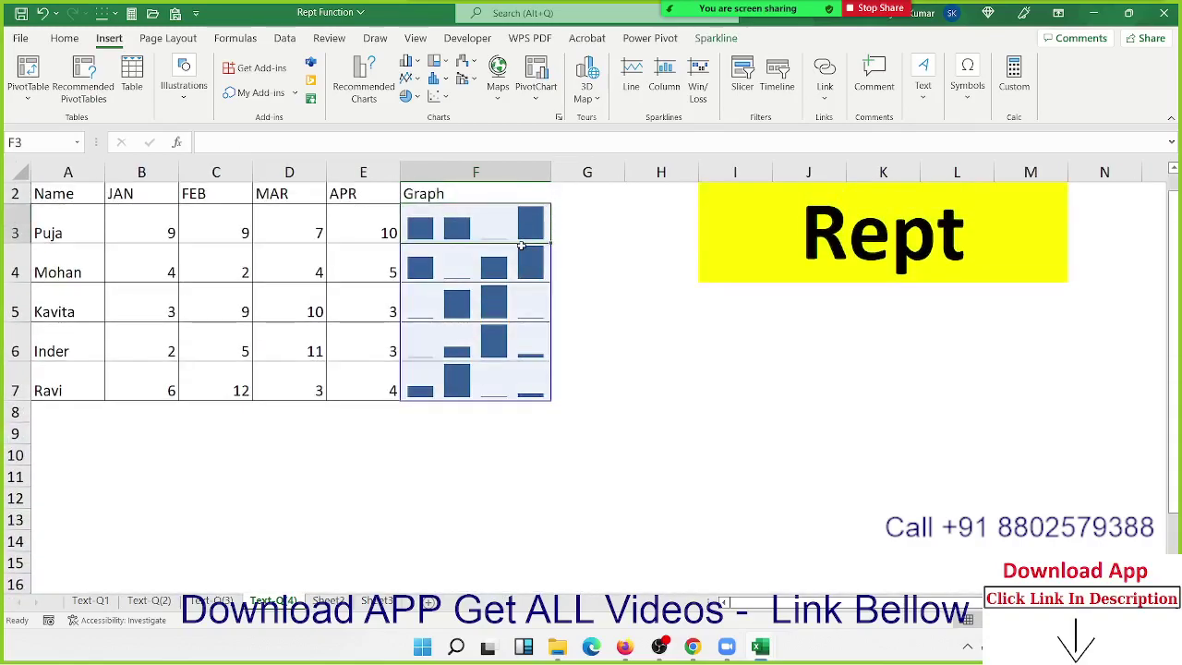
pyautogui.hotkey('ctrl', 'shift', 'Down')
pyautogui.hotkey('ctrl', 'shift', 'Up')
pyautogui.hotkey('shift', 'Up')
pyautogui.hotkey('shift', 'Up')
pyautogui.hotkey('shift', 'Up')
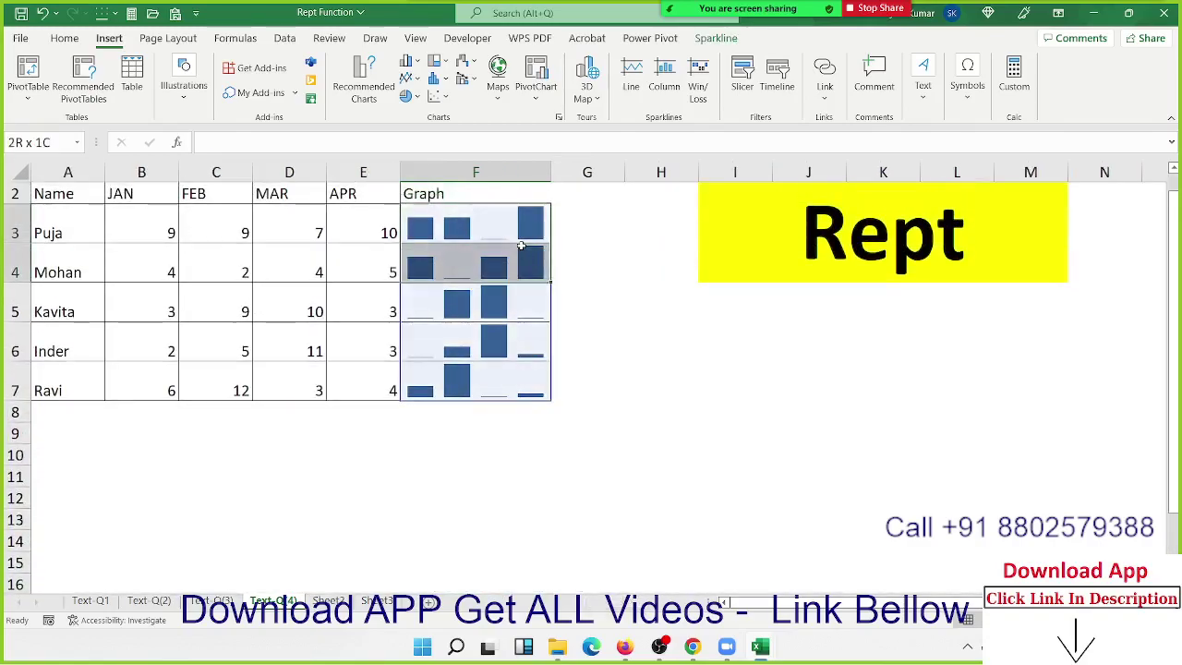
pyautogui.hotkey('shift', 'Down')
pyautogui.hotkey('shift', 'Down')
pyautogui.hotkey('shift', 'Down')
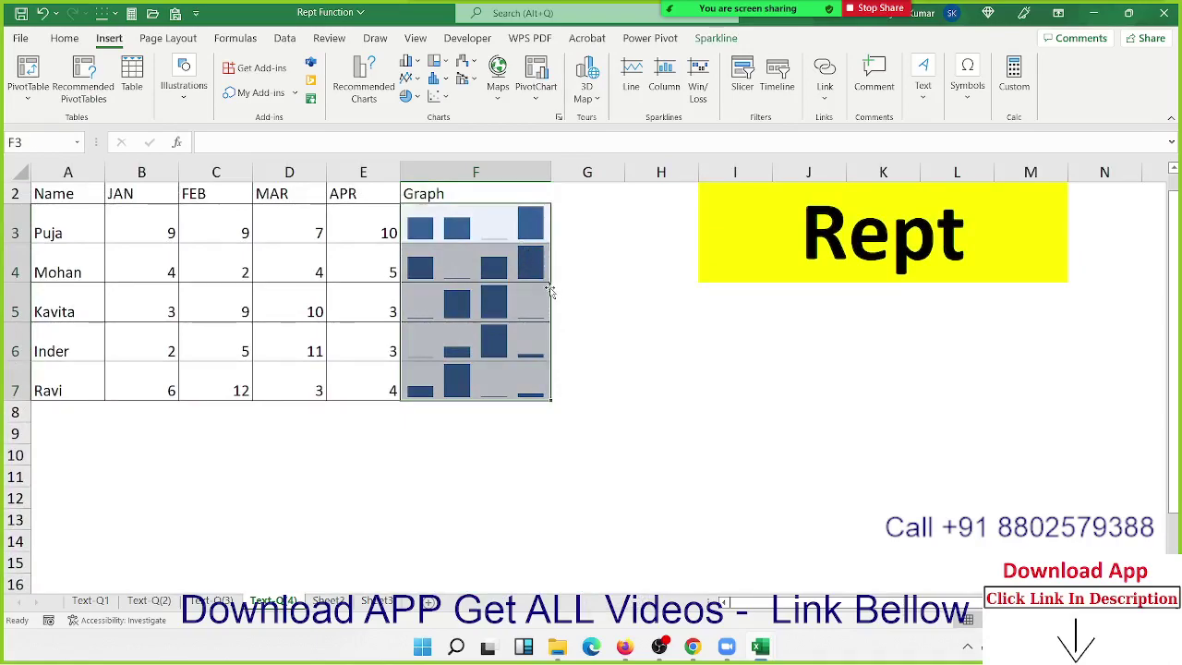
# Move the sparklines to I9:I13, clear them with Clear Selected Sparklines, and reselect F3
pyautogui.moveTo(549, 290)
pyautogui.mouseDown()
pyautogui.moveTo(657, 440)
pyautogui.moveTo(727, 484)
pyautogui.mouseUp()
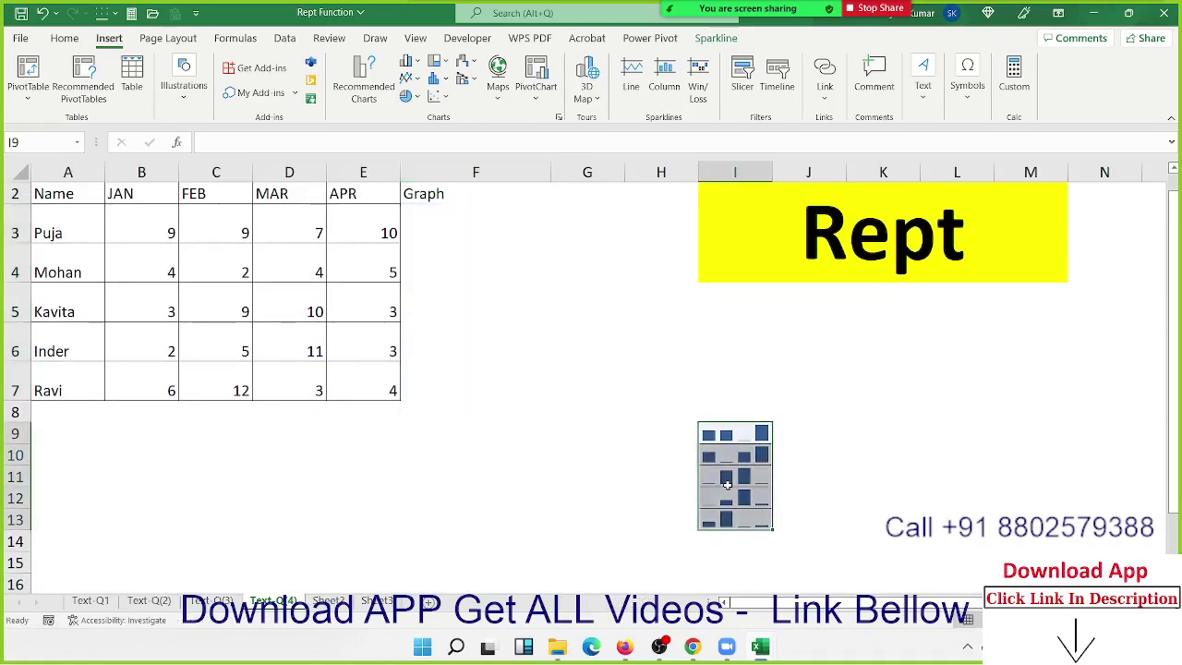
pyautogui.rightClick(727, 484)
pyautogui.click(793, 345)
pyautogui.click(818, 409)
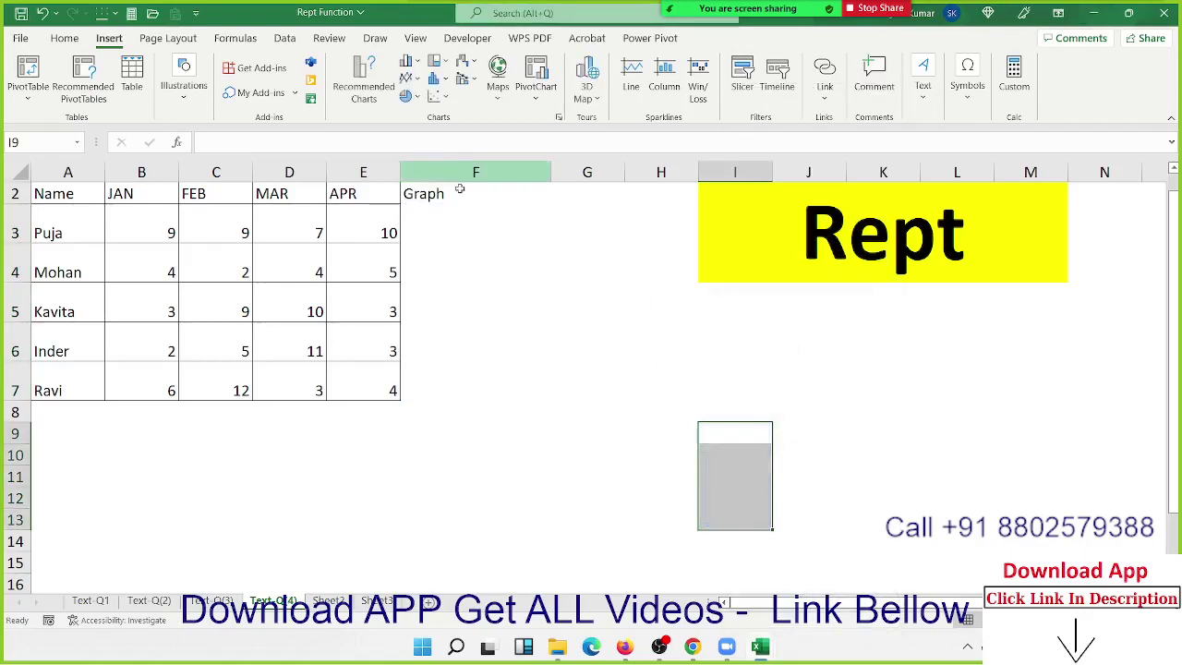
pyautogui.click(444, 226)
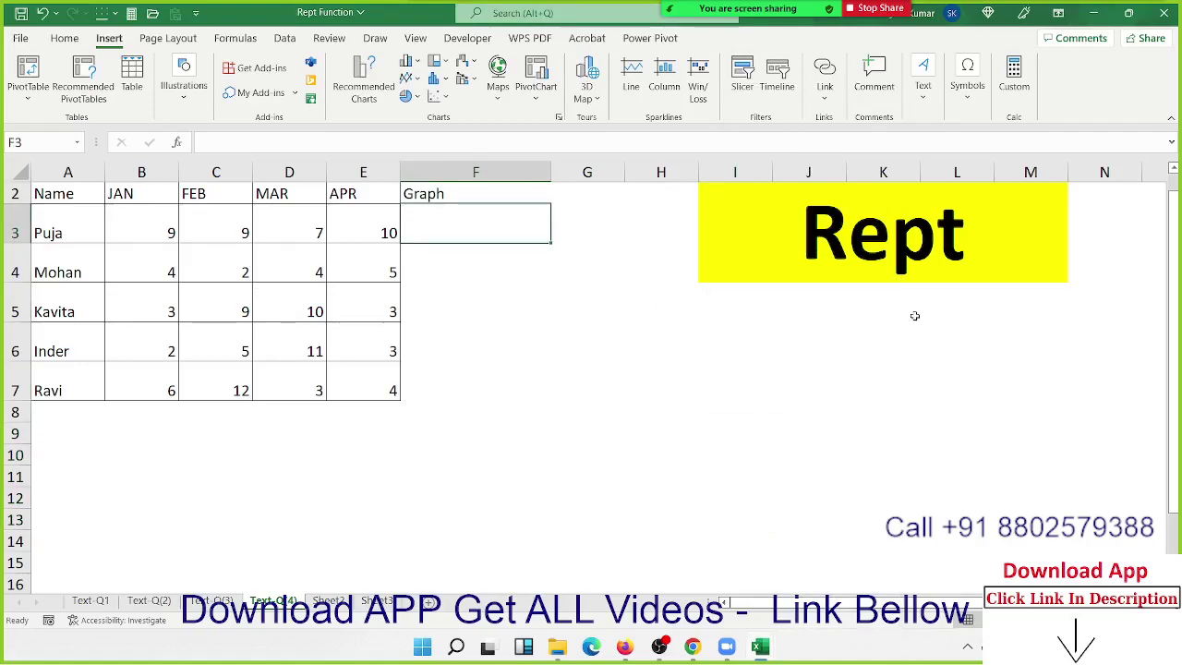
# Begin F3's formula as =REPT("|",B3)&CHAR(10)& using autocomplete for REPT and CHAR
pyautogui.write('=')
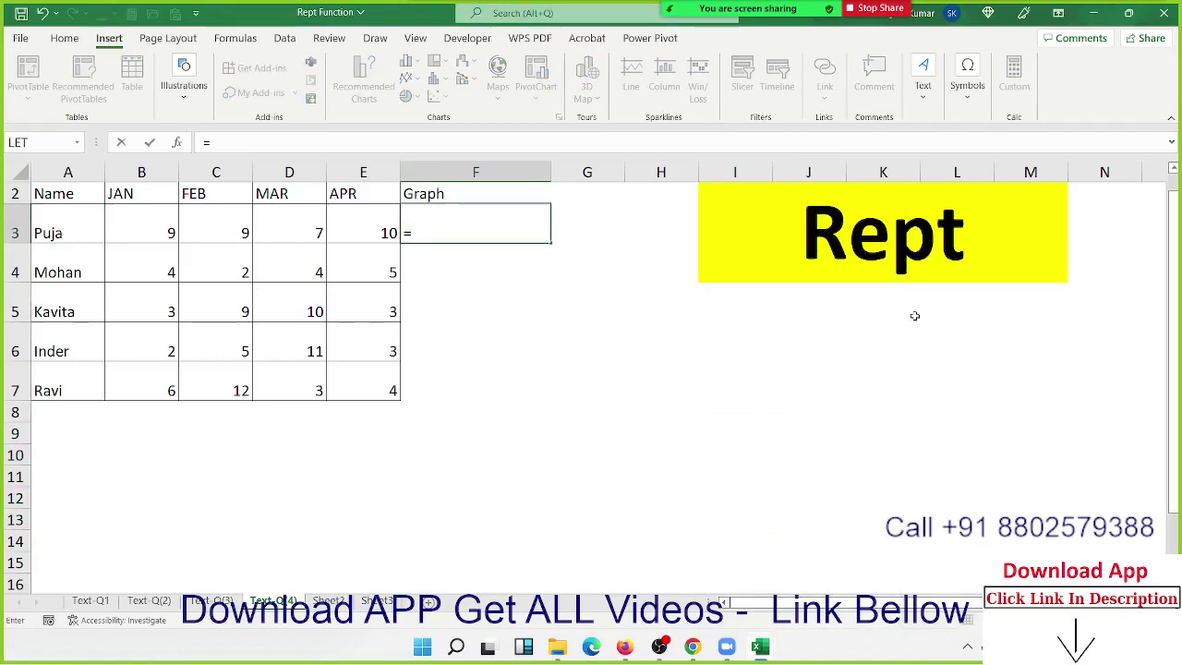
pyautogui.write('r')
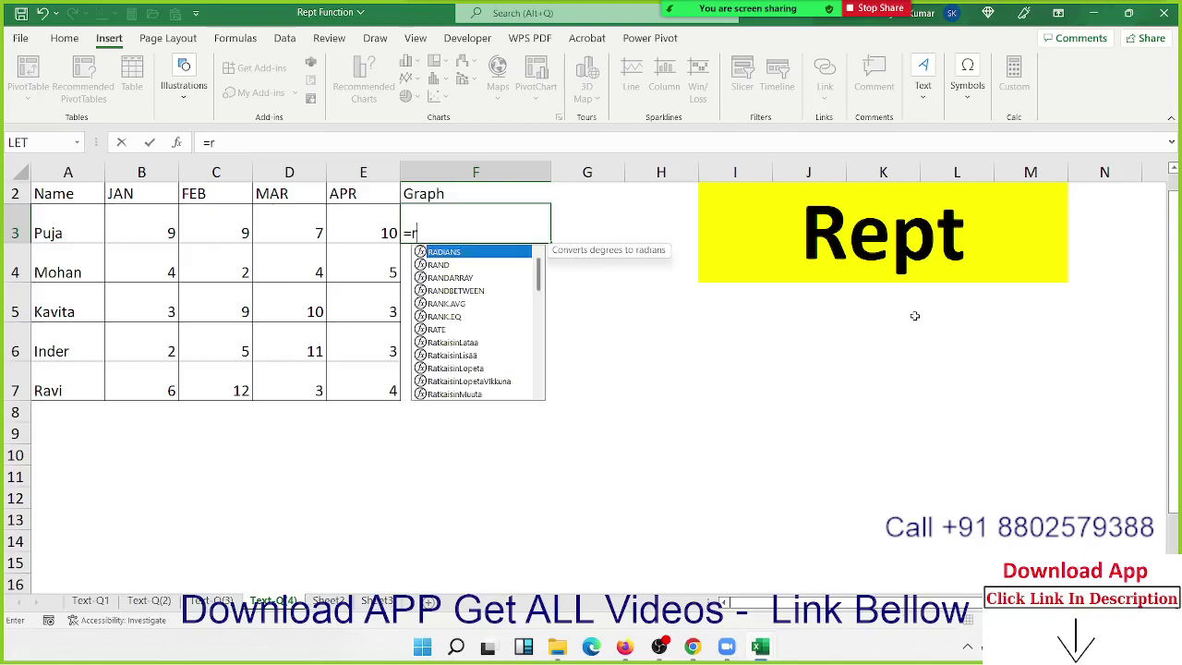
pyautogui.write('ep')
pyautogui.press('Down')
pyautogui.press('Down')
pyautogui.press('Down')
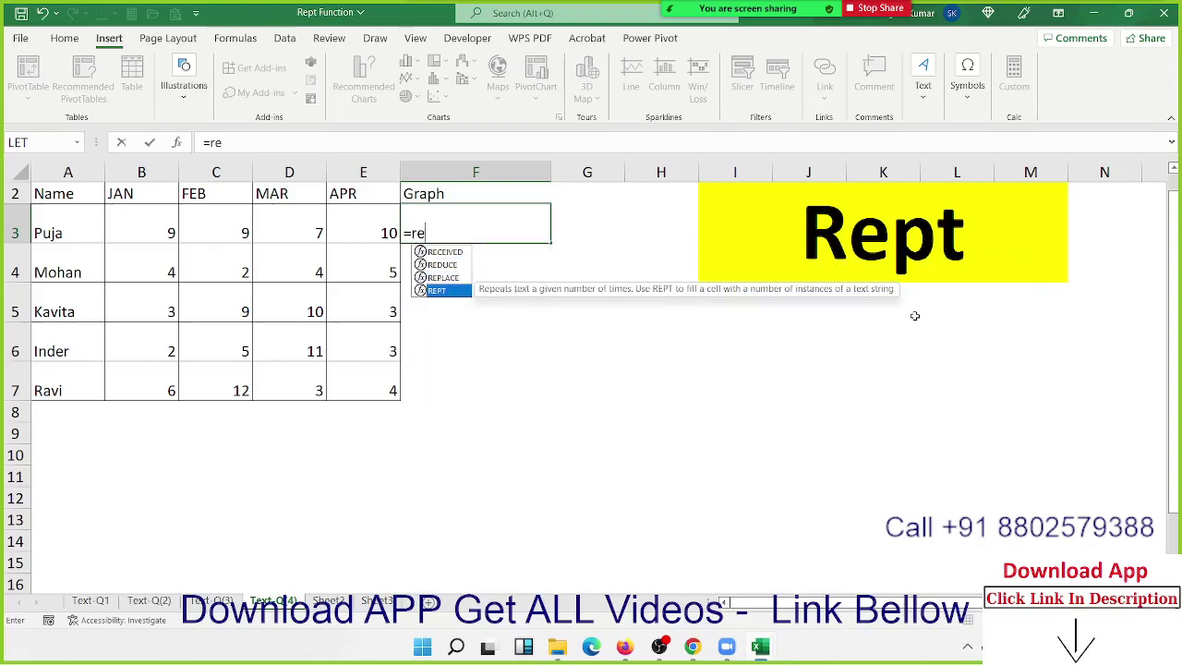
pyautogui.press('Tab')
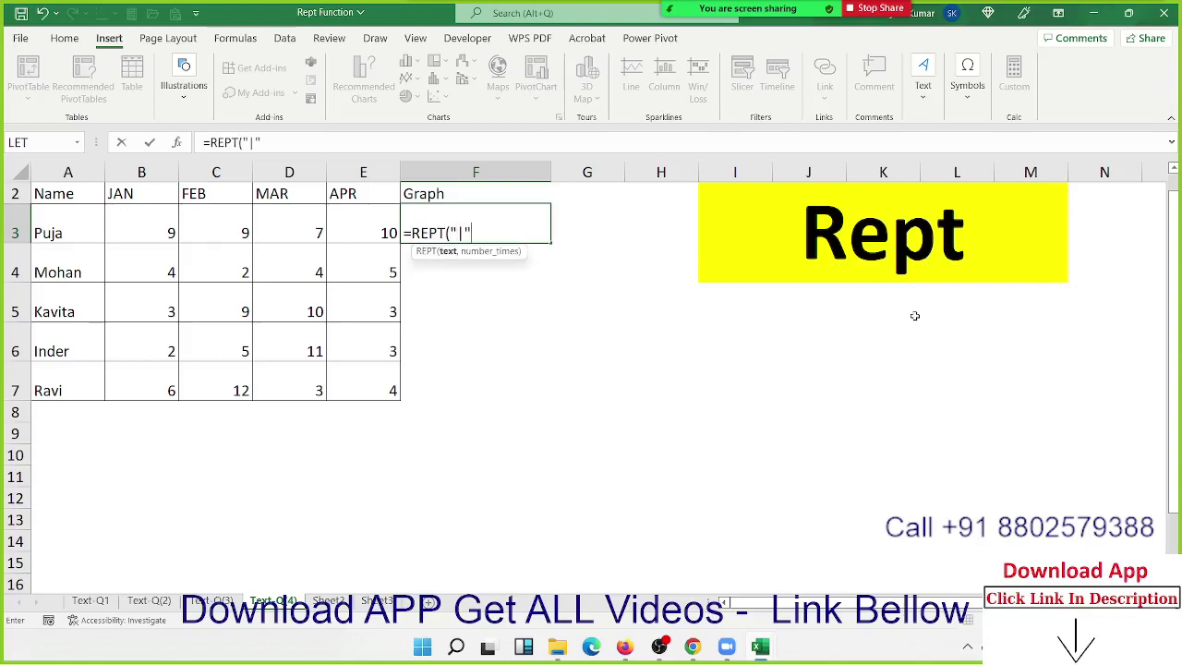
pyautogui.write(',')
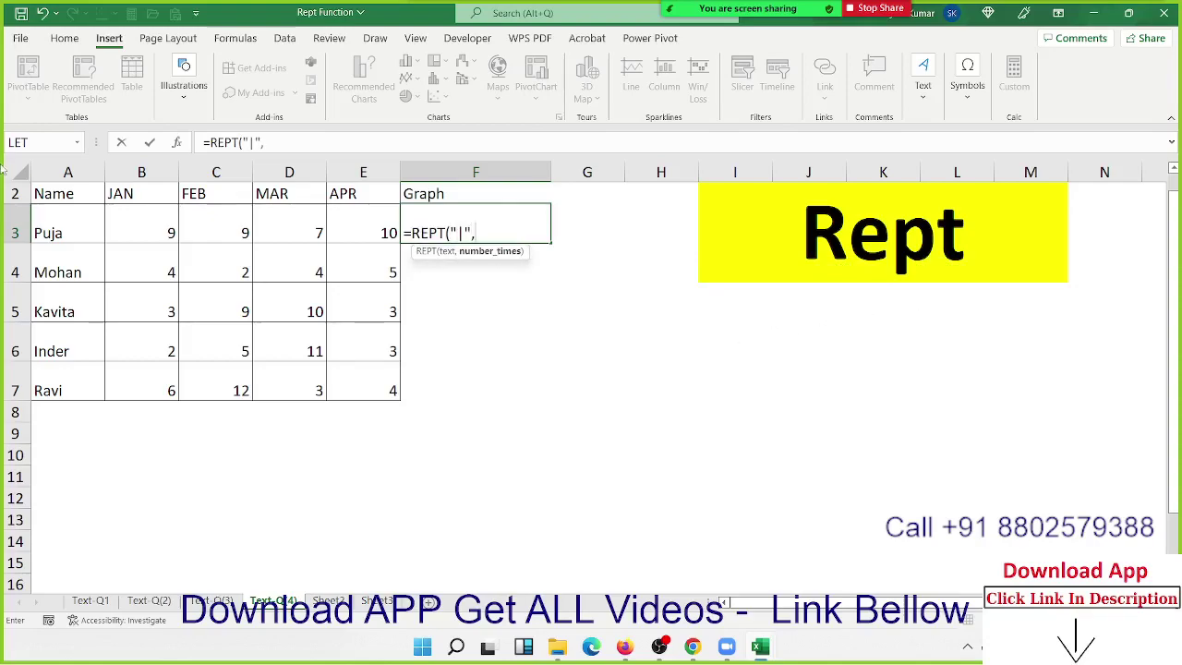
pyautogui.click(128, 210)
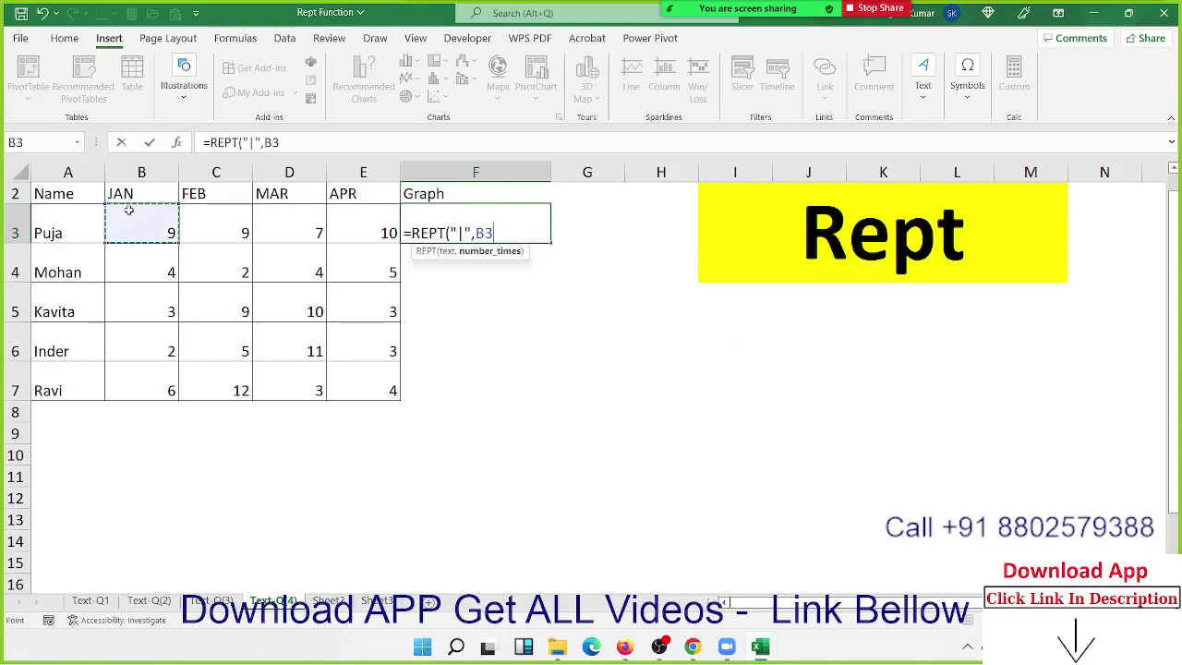
pyautogui.write(')')
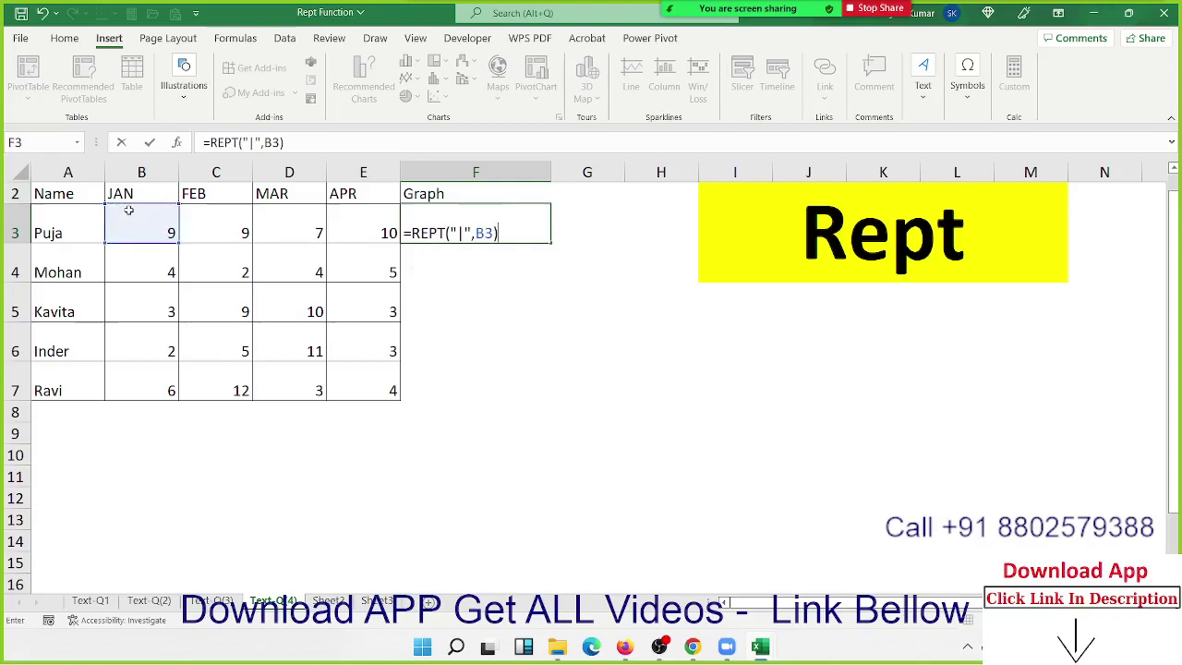
pyautogui.write('&cha')
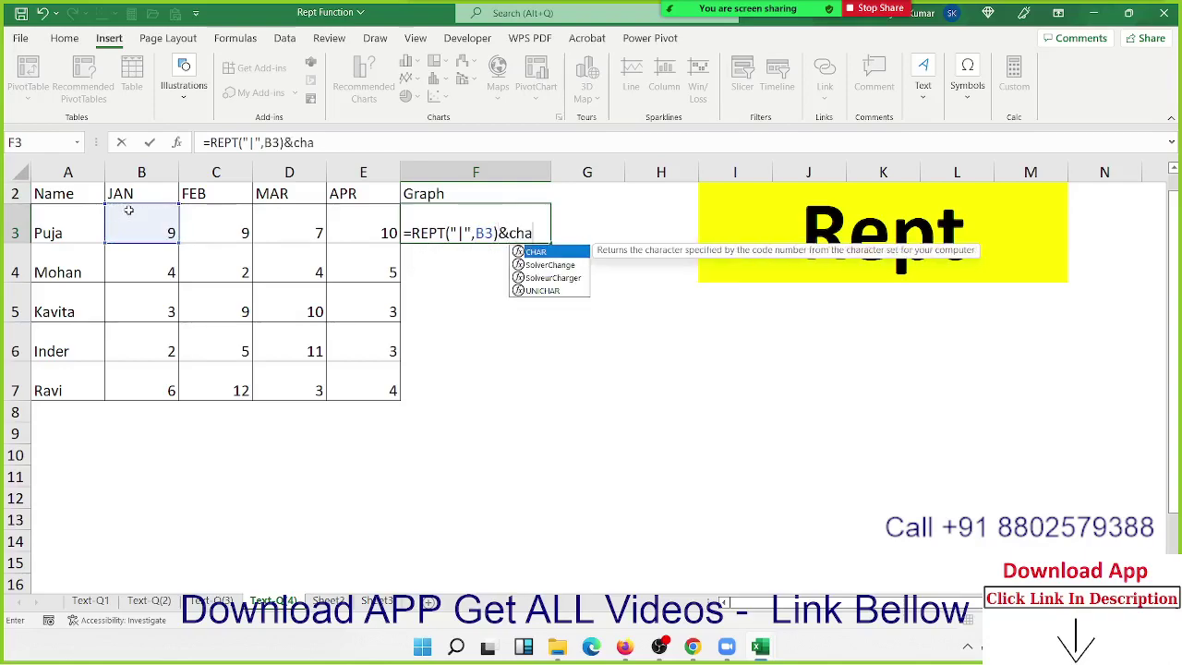
pyautogui.press('Tab')
pyautogui.write('0')
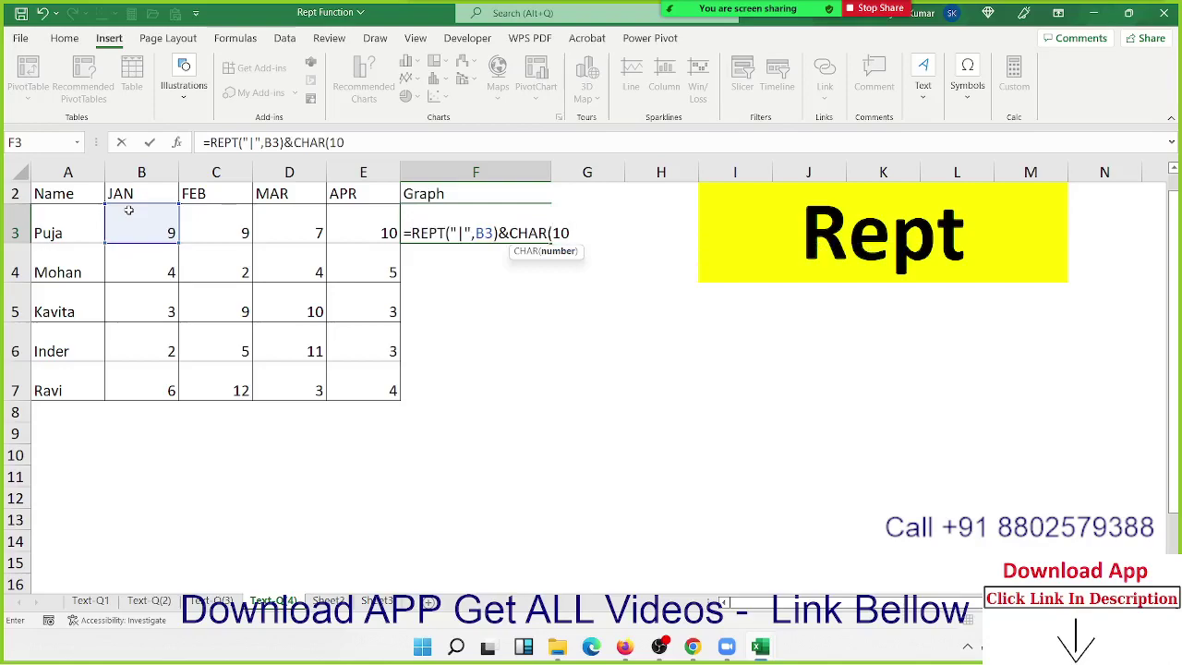
pyautogui.write(')&')
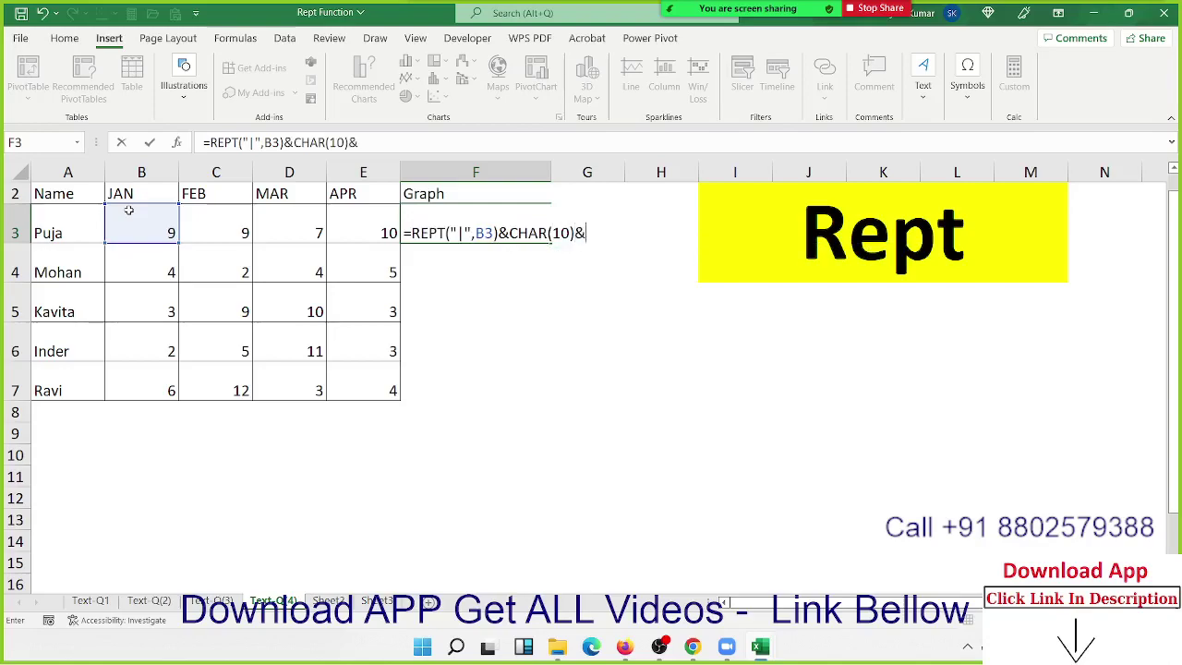
pyautogui.write('re')
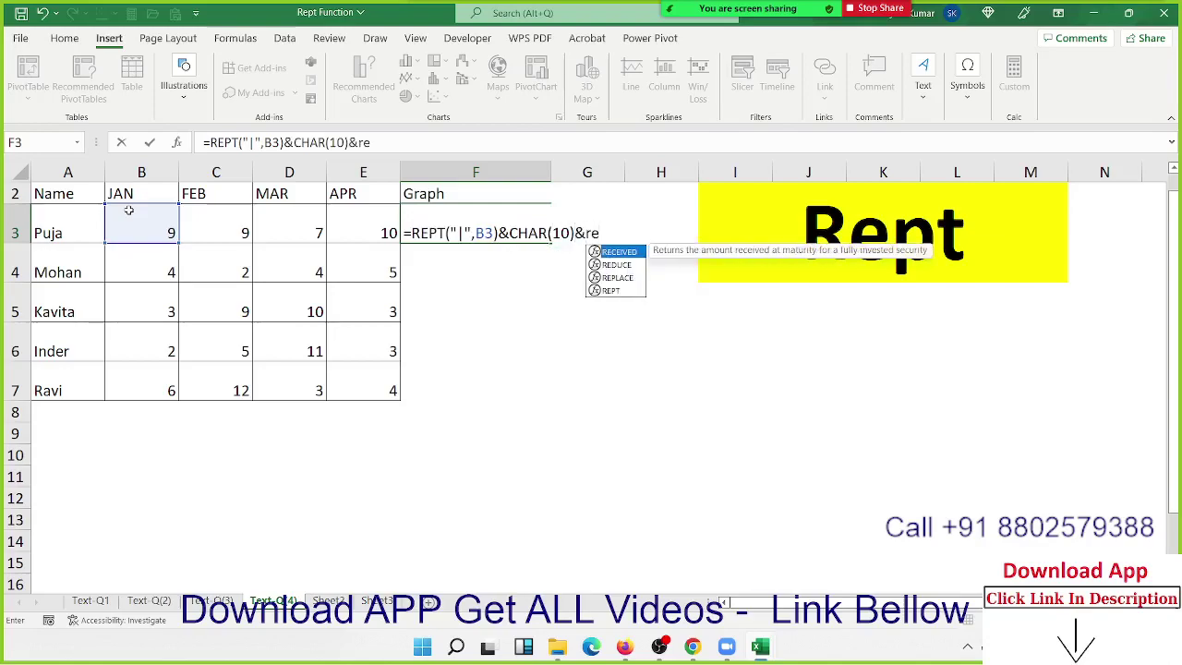
# Finish the formula with REPT("|",C3) for the FEB value
pyautogui.press('Down')
pyautogui.press('Down')
pyautogui.press('Down')
pyautogui.press('Tab')
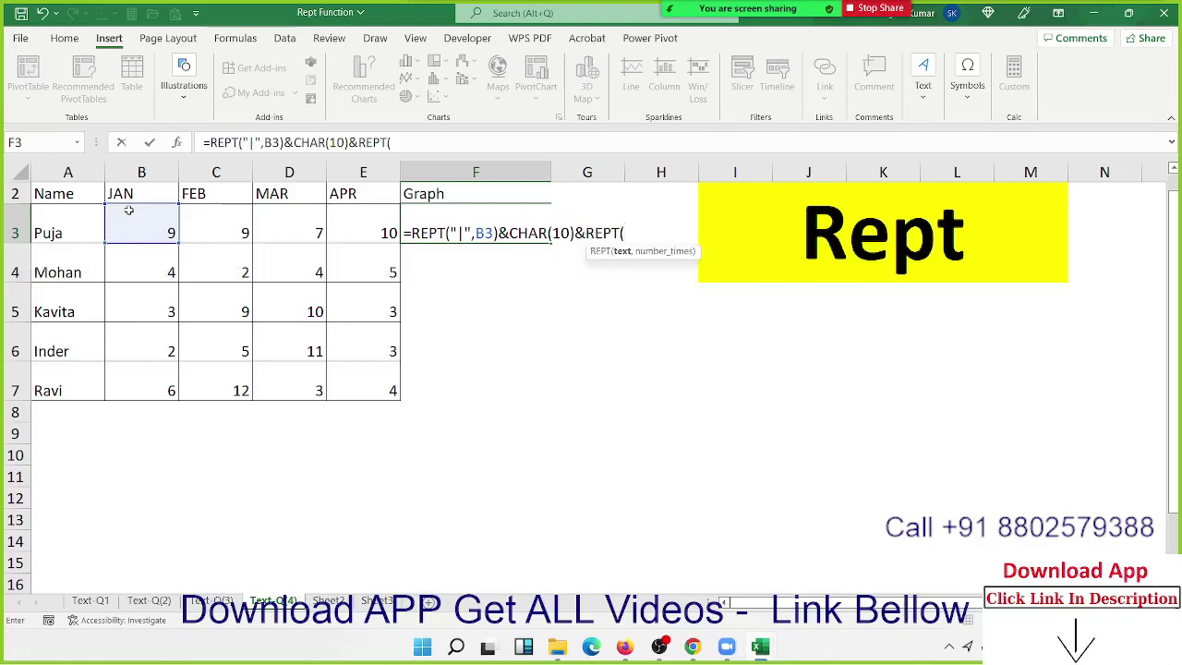
pyautogui.write('"')
pyautogui.write('|')
pyautogui.press('BackSpace')
pyautogui.write(',')
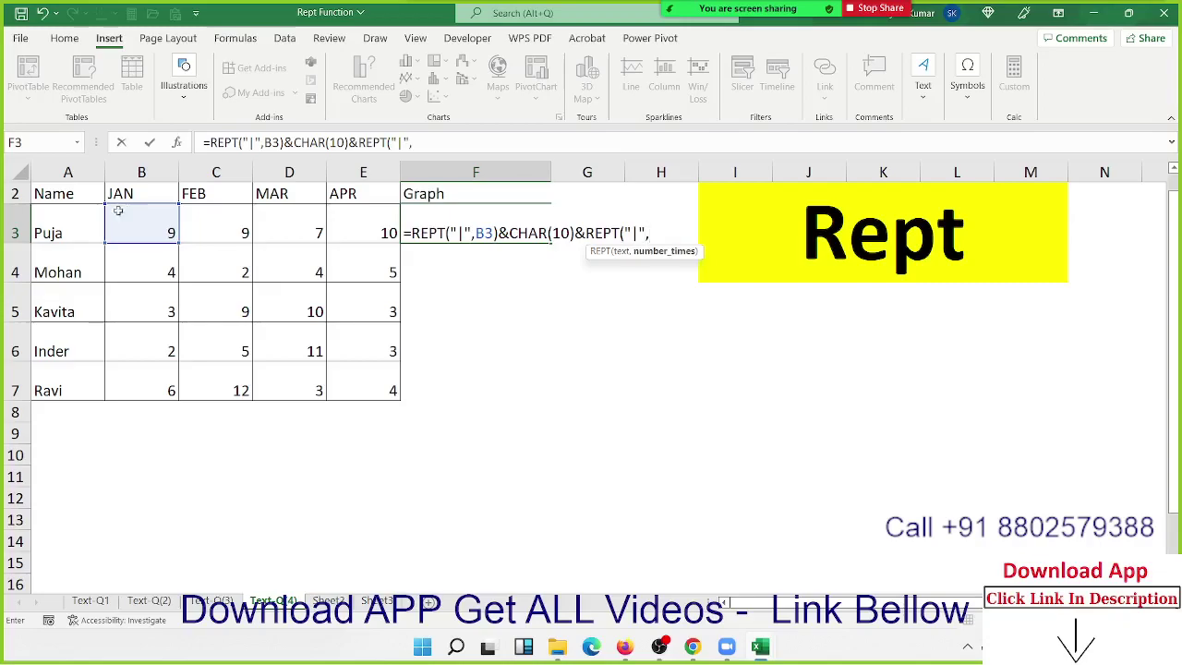
pyautogui.click(242, 224)
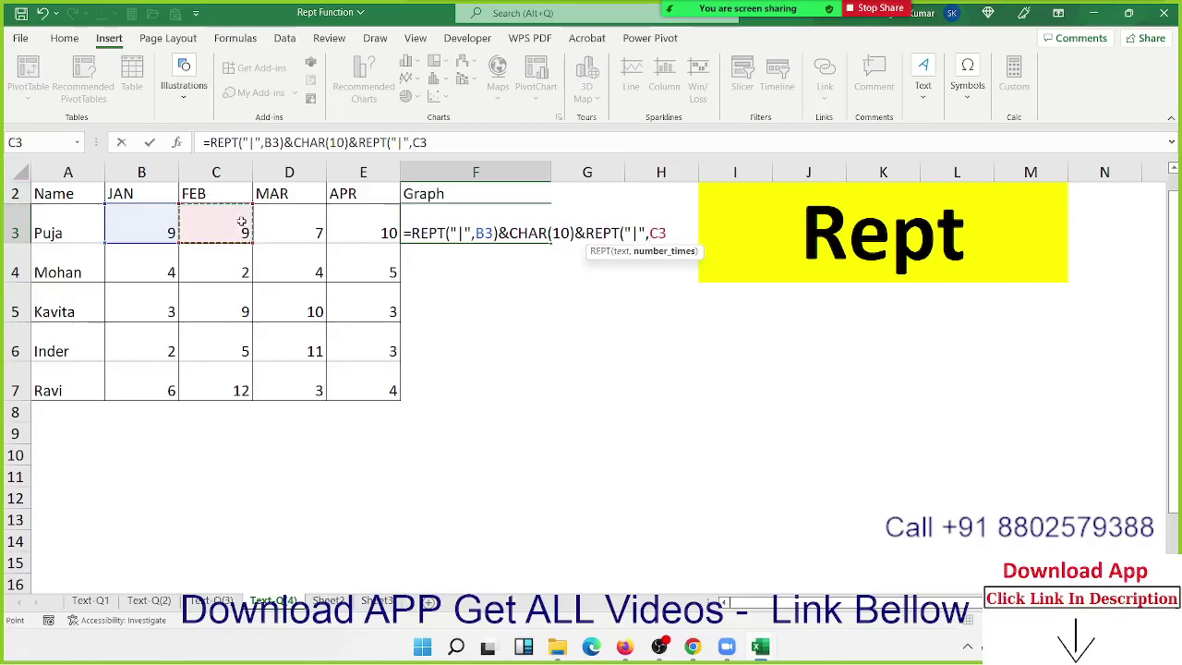
pyautogui.write(')')
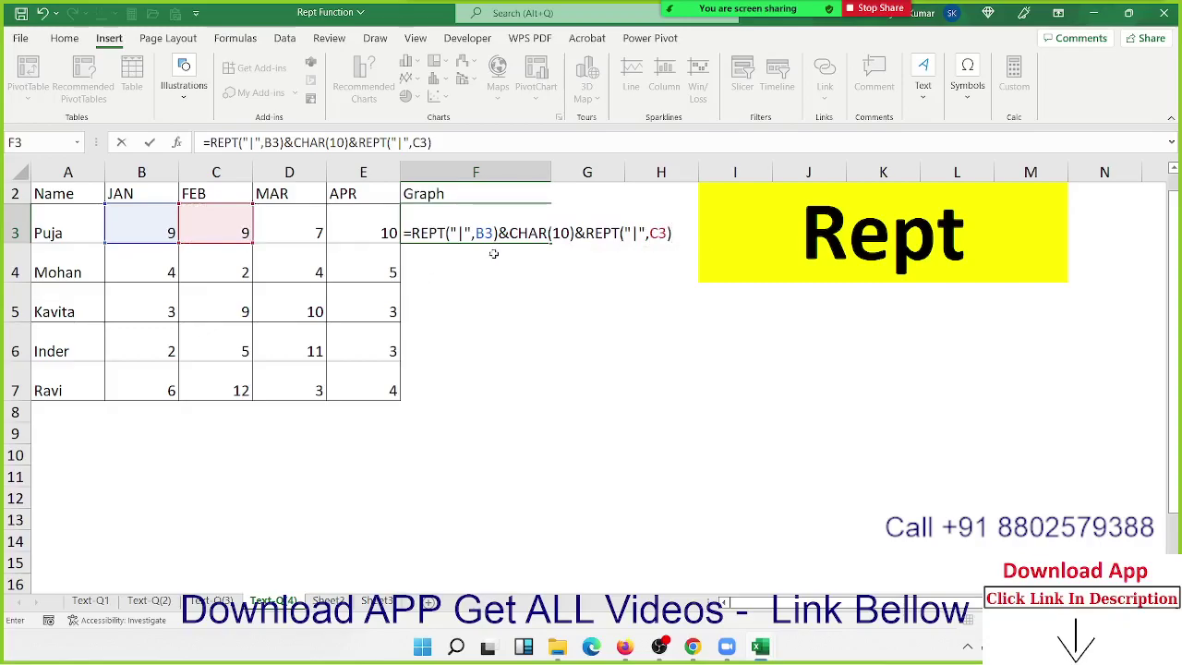
# Copy &CHAR(10)&REPT("|",C3) and append it with the reference changed to D3
pyautogui.moveTo(509, 233); pyautogui.dragTo(650, 232)
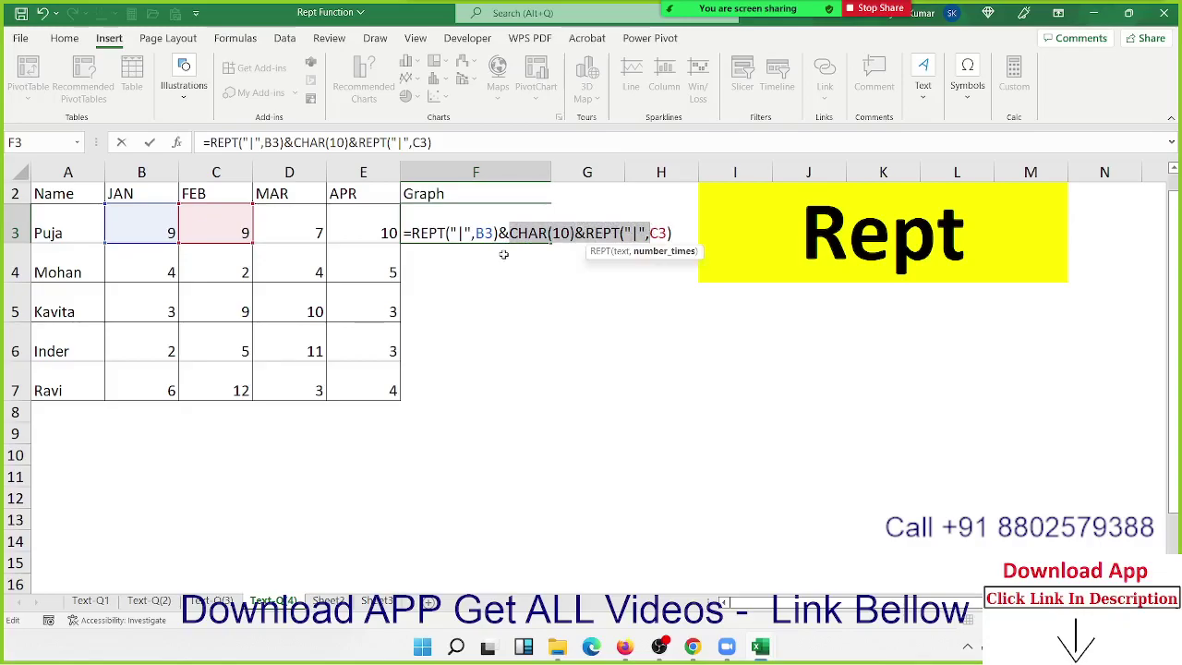
pyautogui.moveTo(499, 233); pyautogui.dragTo(690, 242)
pyautogui.click(692, 235)
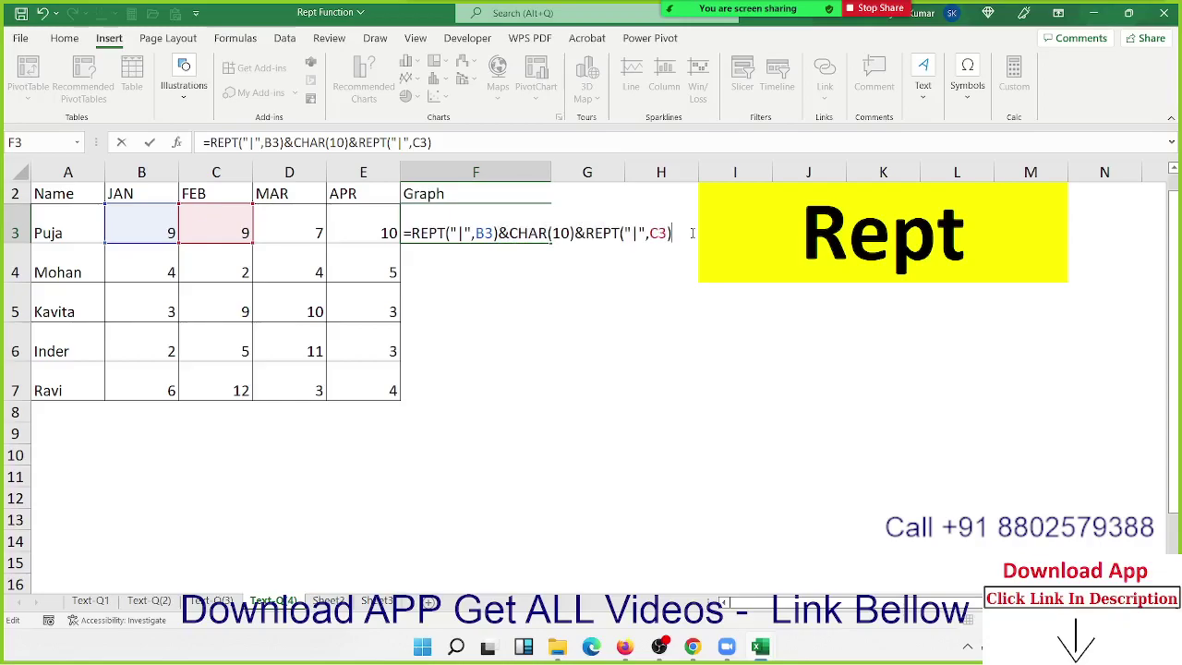
pyautogui.hotkey('ctrl', 'v')
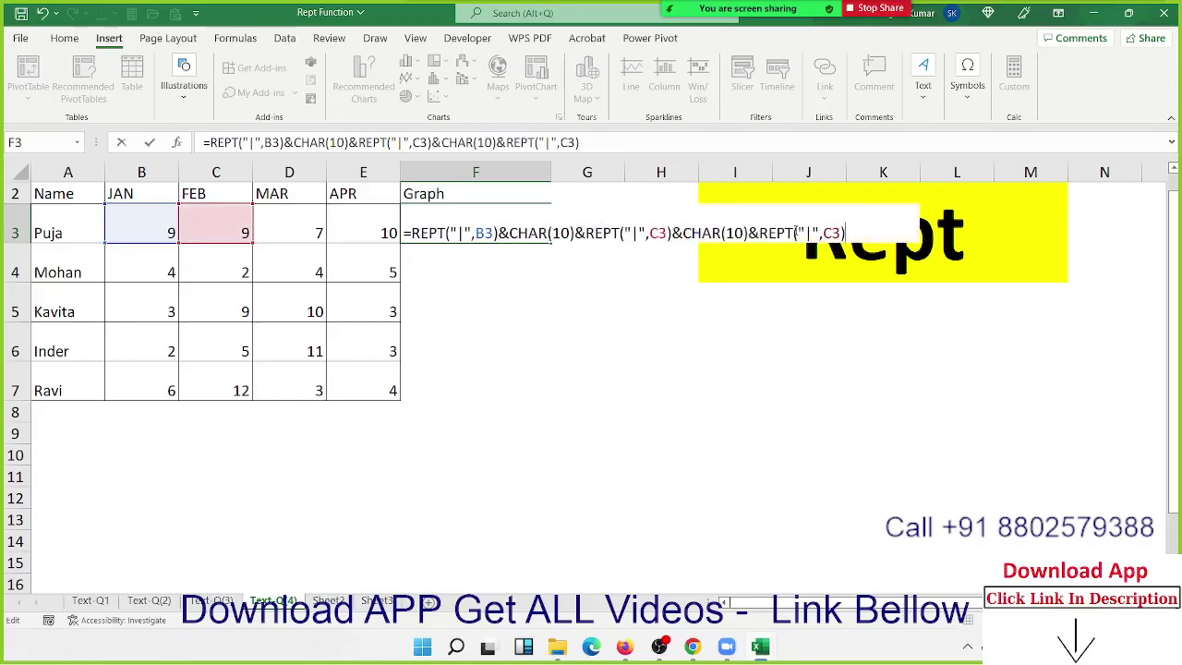
pyautogui.press('Left')
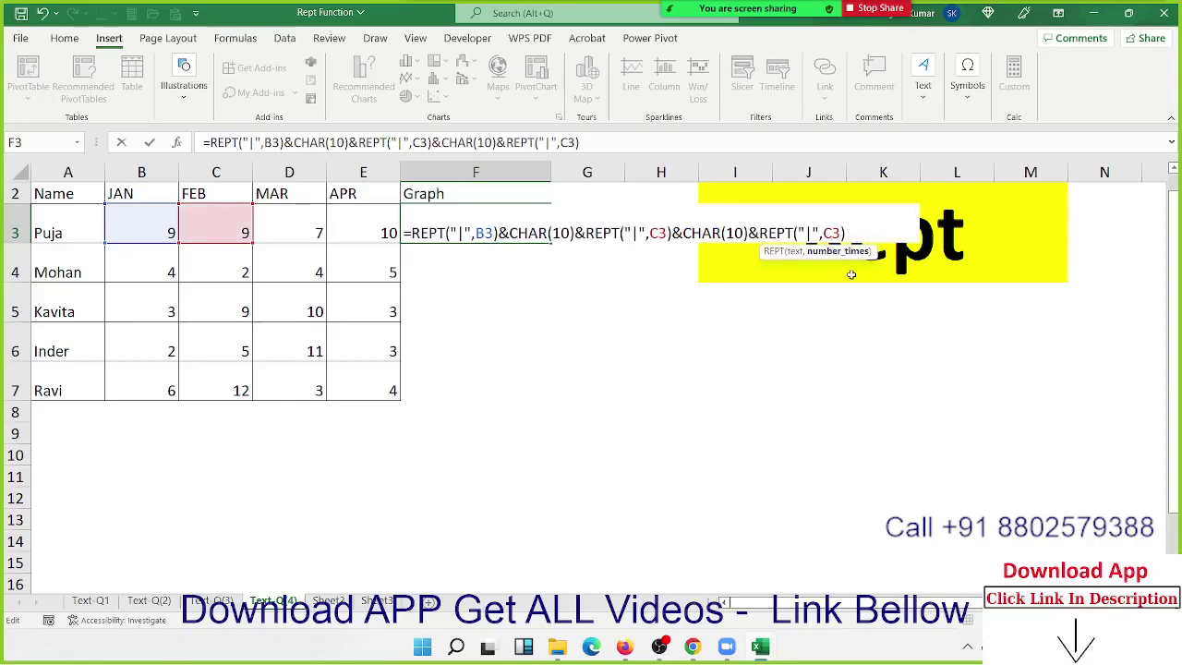
pyautogui.press('BackSpace')
pyautogui.write('D')
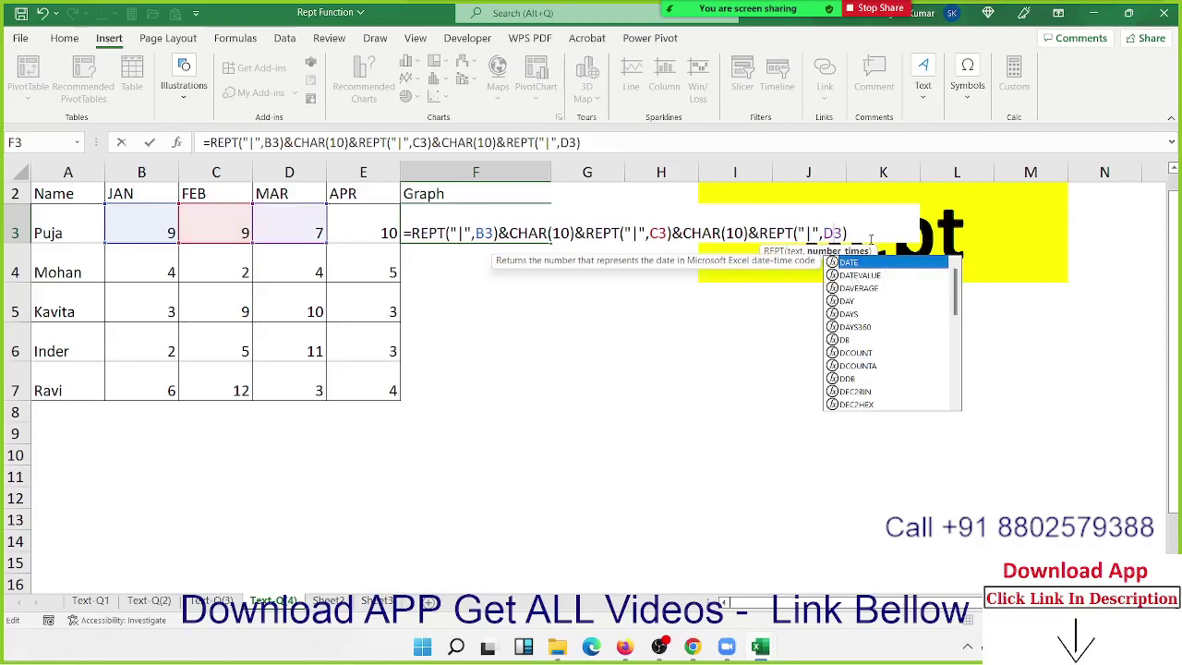
pyautogui.press('Right')
pyautogui.press('Right')
# Append another copy referencing E3 and enter the finished F3 formula
pyautogui.hotkey('ctrl', 'v')
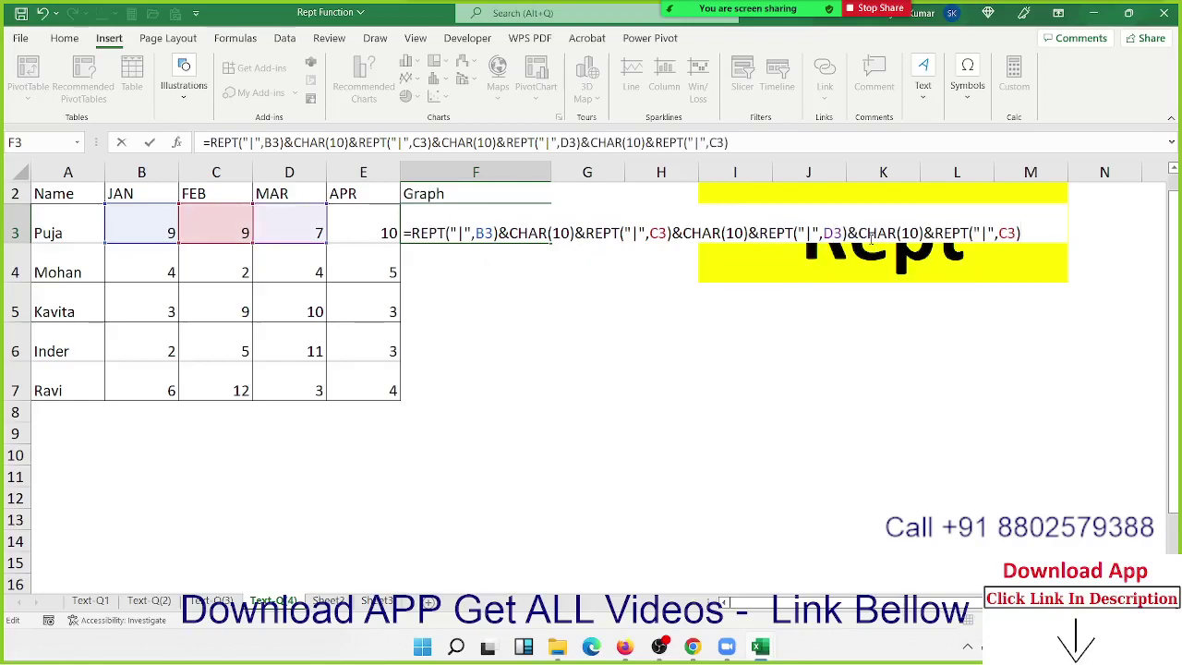
pyautogui.click(1000, 233)
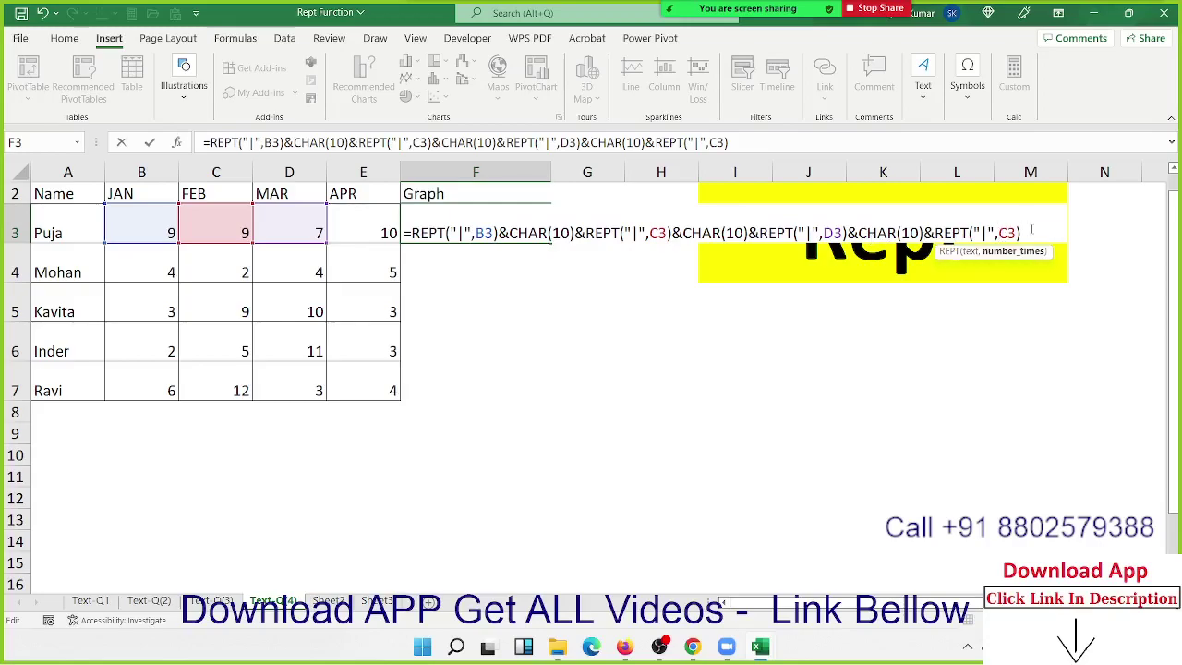
pyautogui.press('Delete')
pyautogui.write('E')
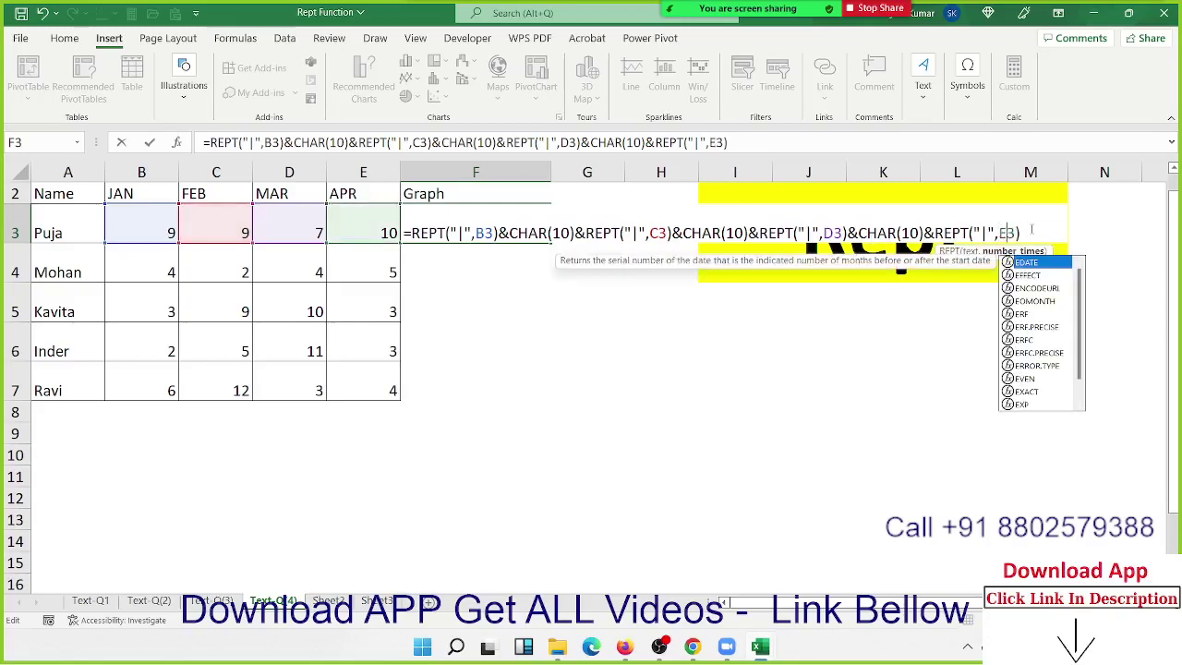
pyautogui.press('Return')
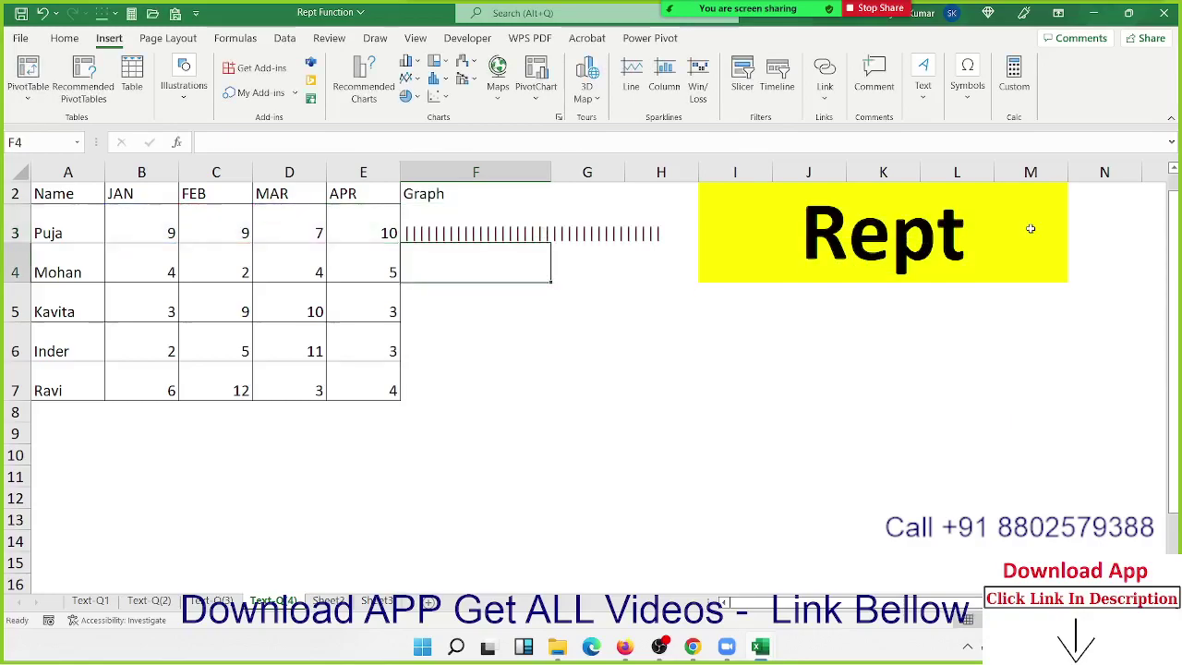
# Set F3's font to Britannic Bold and fill the bar formula down to F7
pyautogui.click(472, 240)
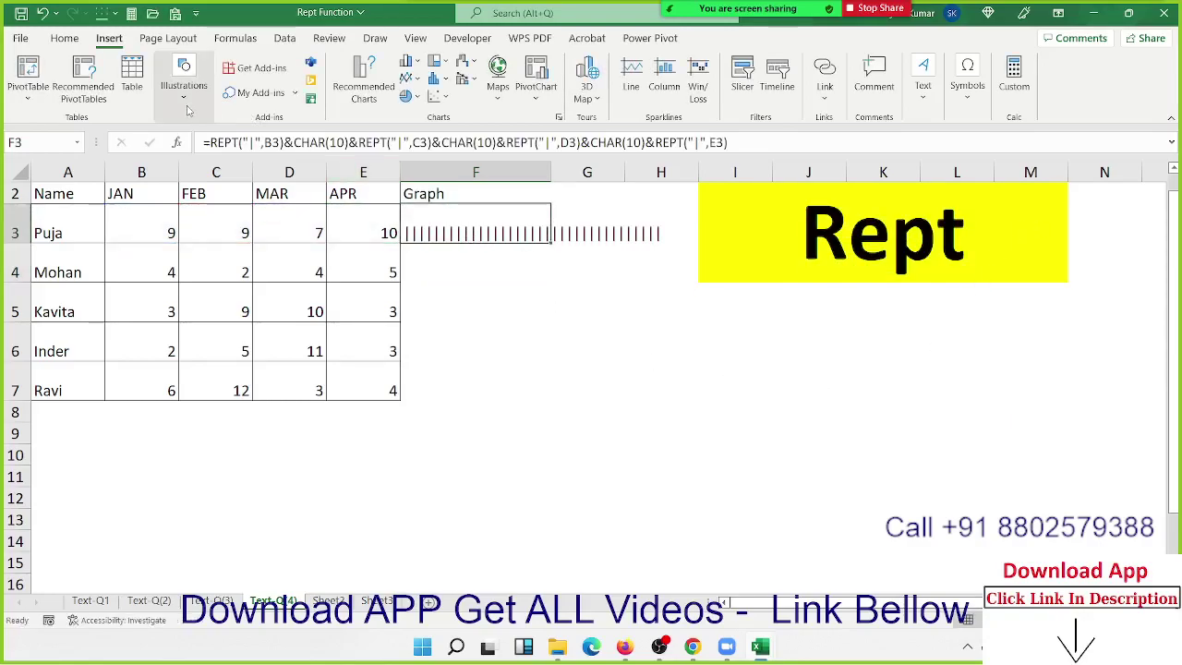
pyautogui.click(63, 38)
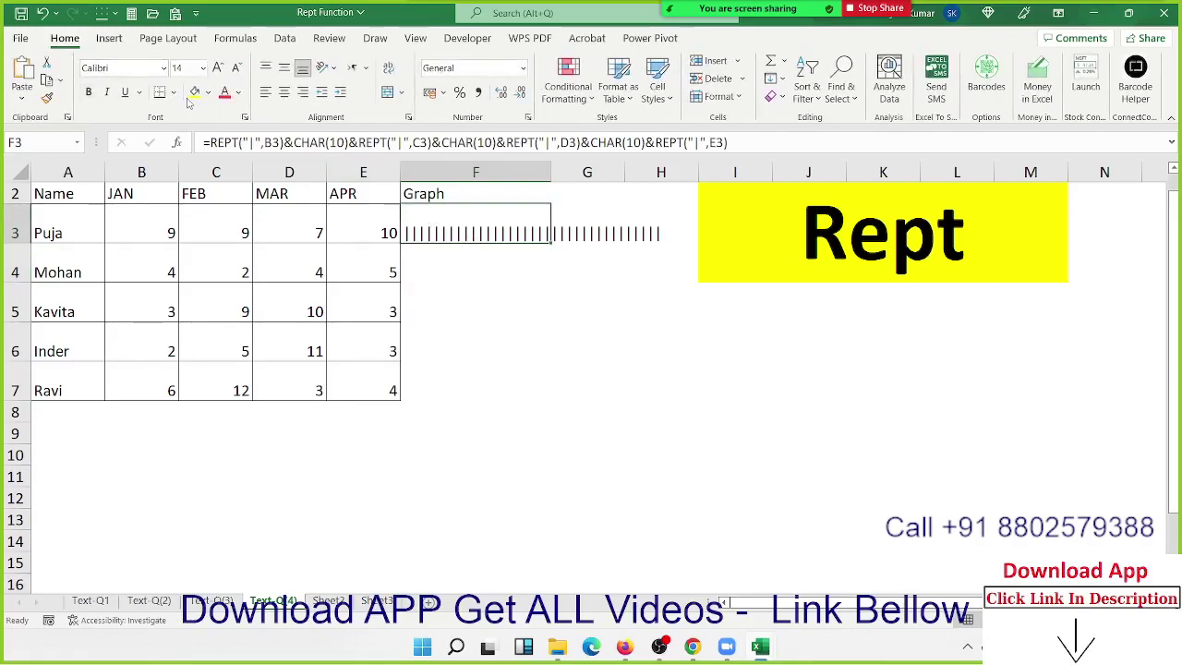
pyautogui.click(164, 67)
pyautogui.scroll(-10, 169, 218)
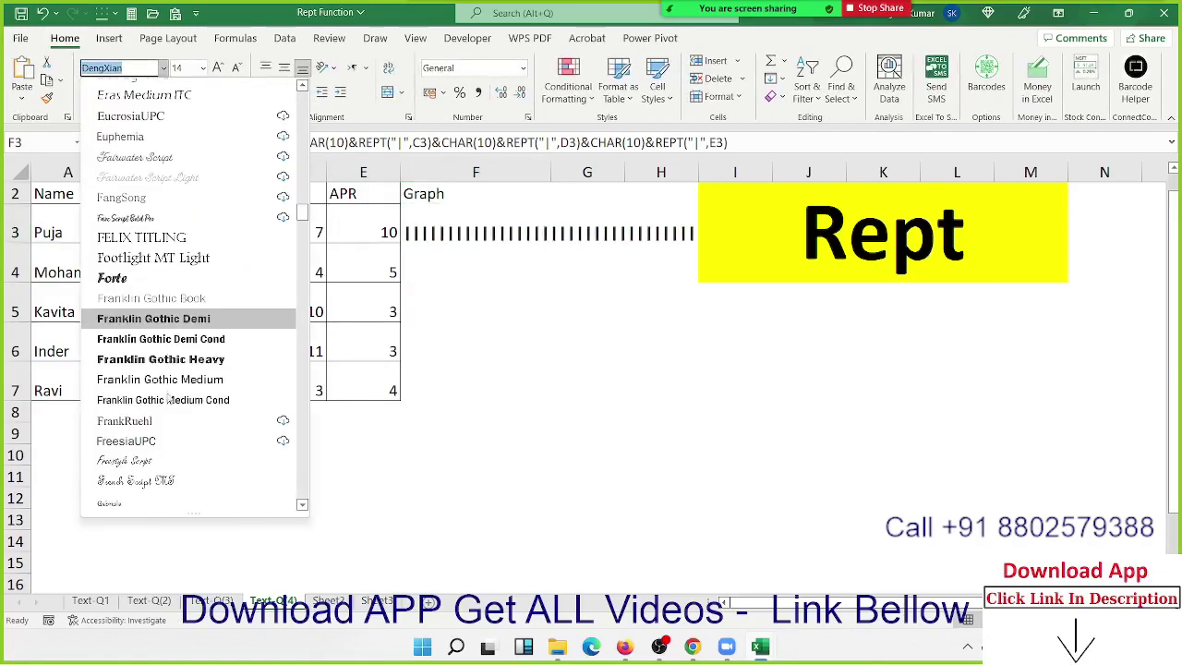
pyautogui.scroll(-8, 169, 324)
pyautogui.scroll(-6, 167, 462)
pyautogui.scroll(-10, 167, 471)
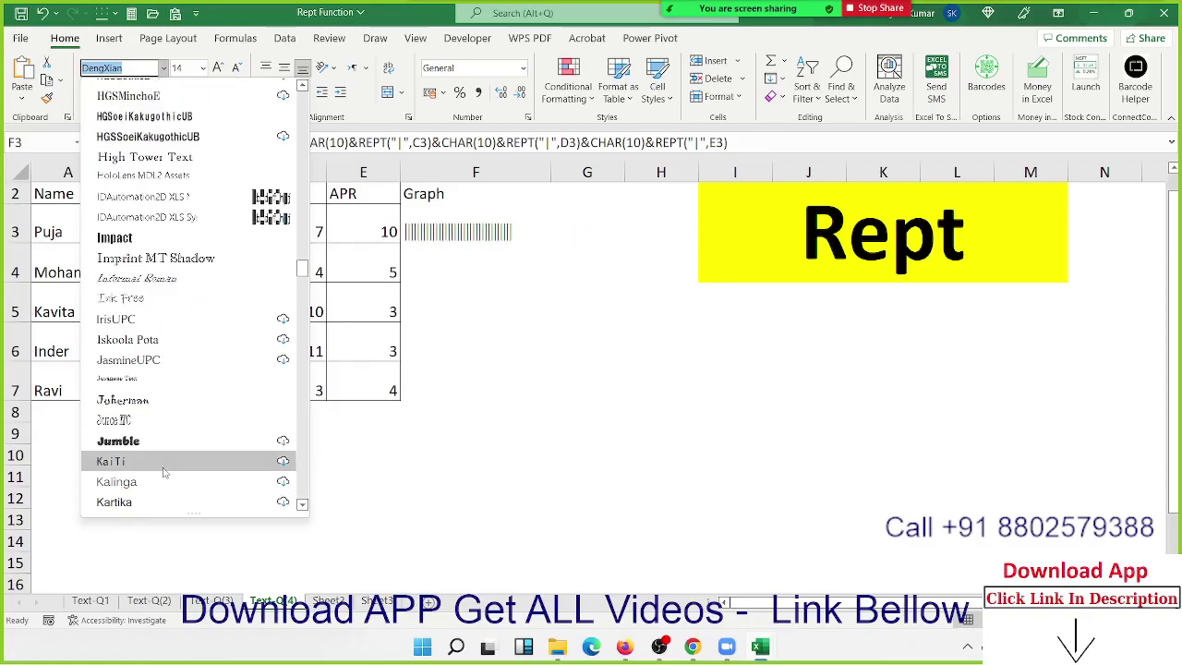
pyautogui.scroll(-6, 164, 462)
pyautogui.scroll(10, 161, 453)
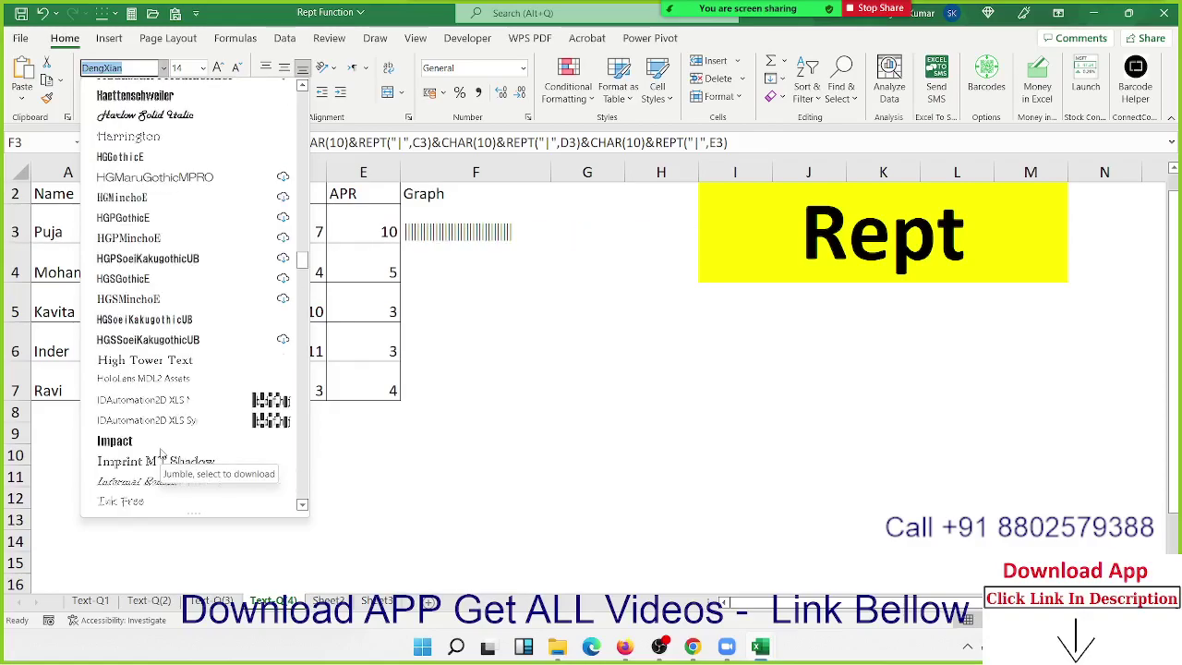
pyautogui.scroll(5, 162, 453)
pyautogui.scroll(3, 162, 452)
pyautogui.scroll(1, 162, 453)
pyautogui.scroll(10, 162, 453)
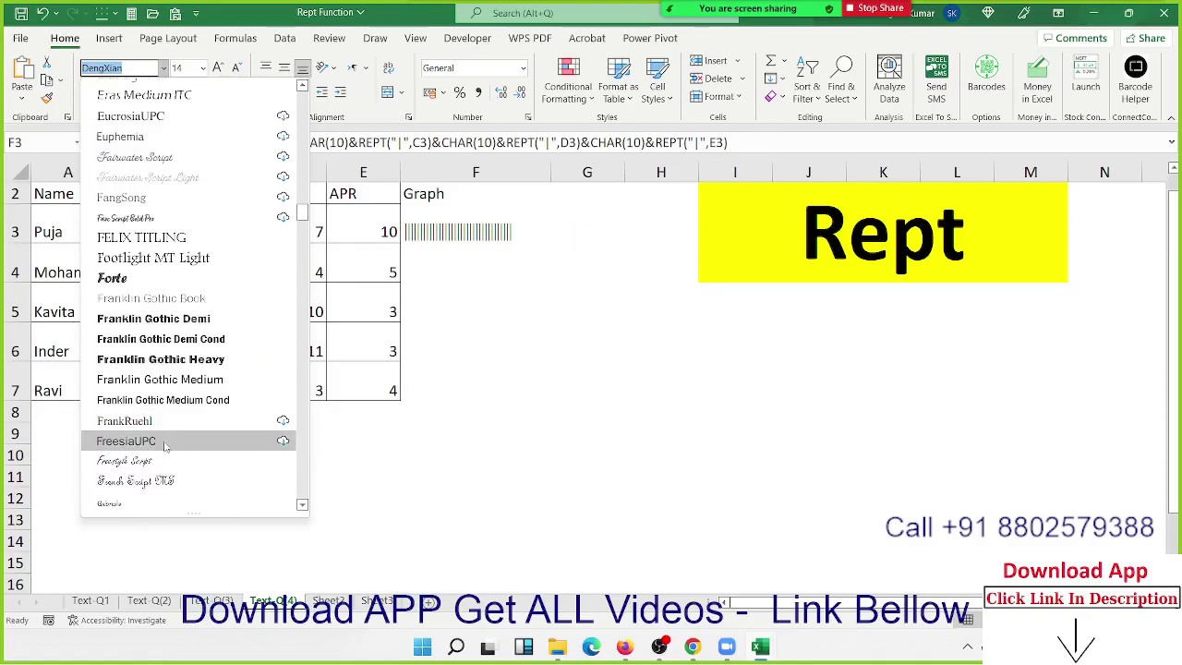
pyautogui.scroll(10, 165, 445)
pyautogui.scroll(10, 168, 438)
pyautogui.scroll(5, 174, 433)
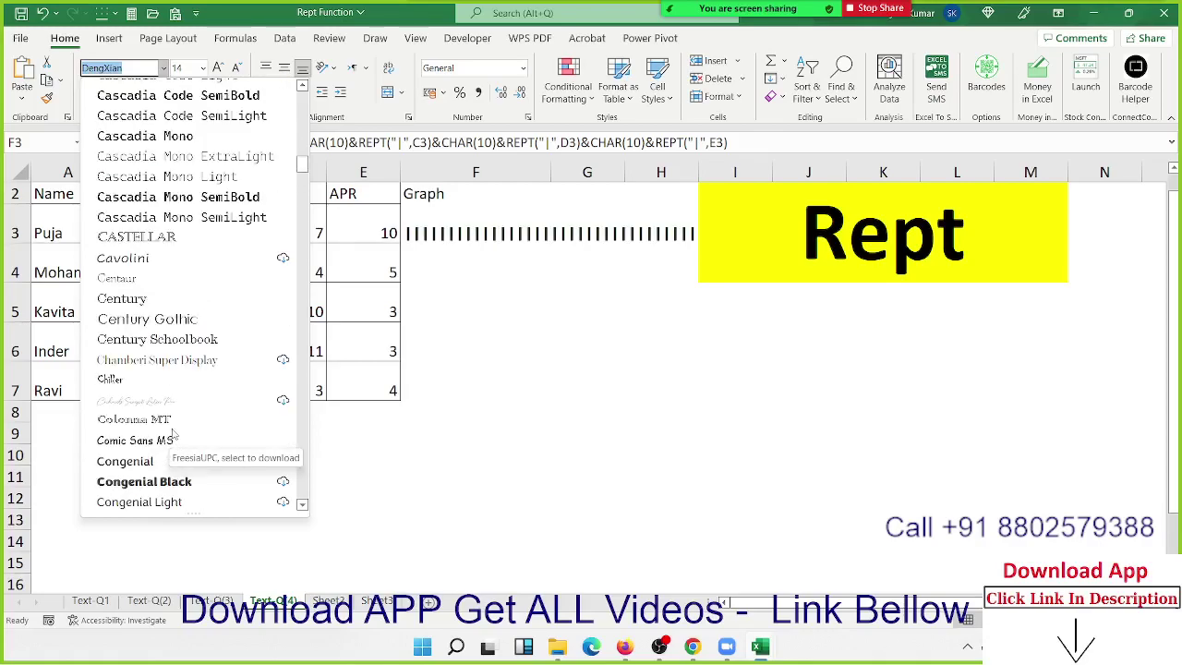
pyautogui.scroll(10, 174, 432)
pyautogui.click(190, 383)
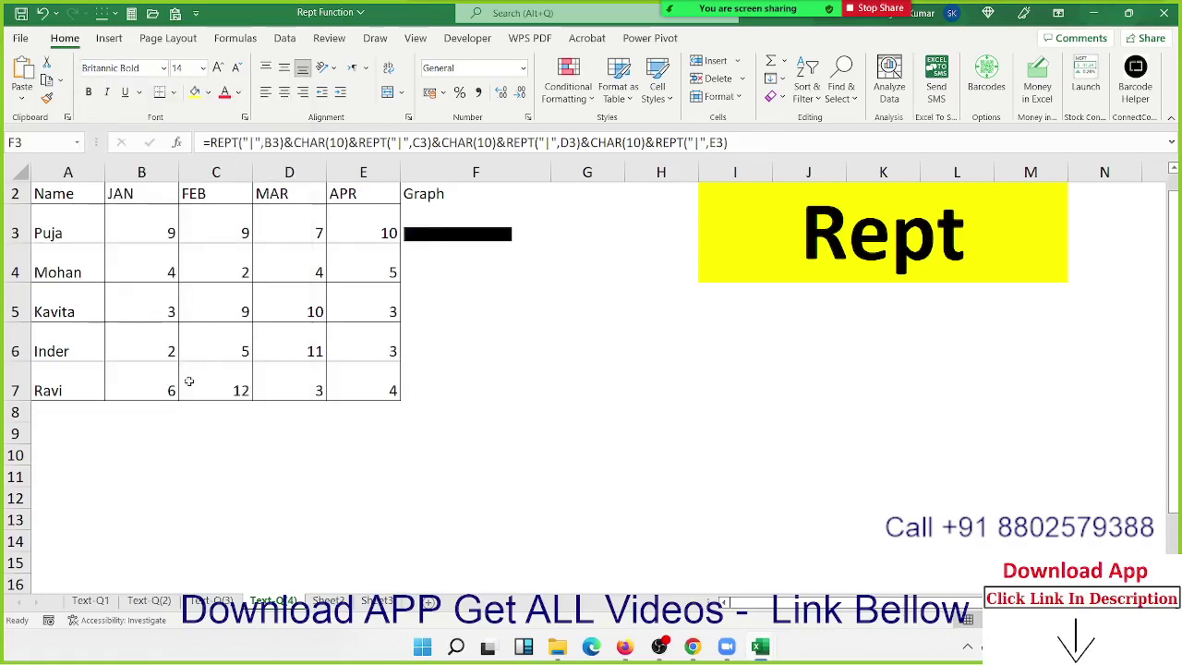
pyautogui.moveTo(556, 247); pyautogui.dragTo(552, 395)
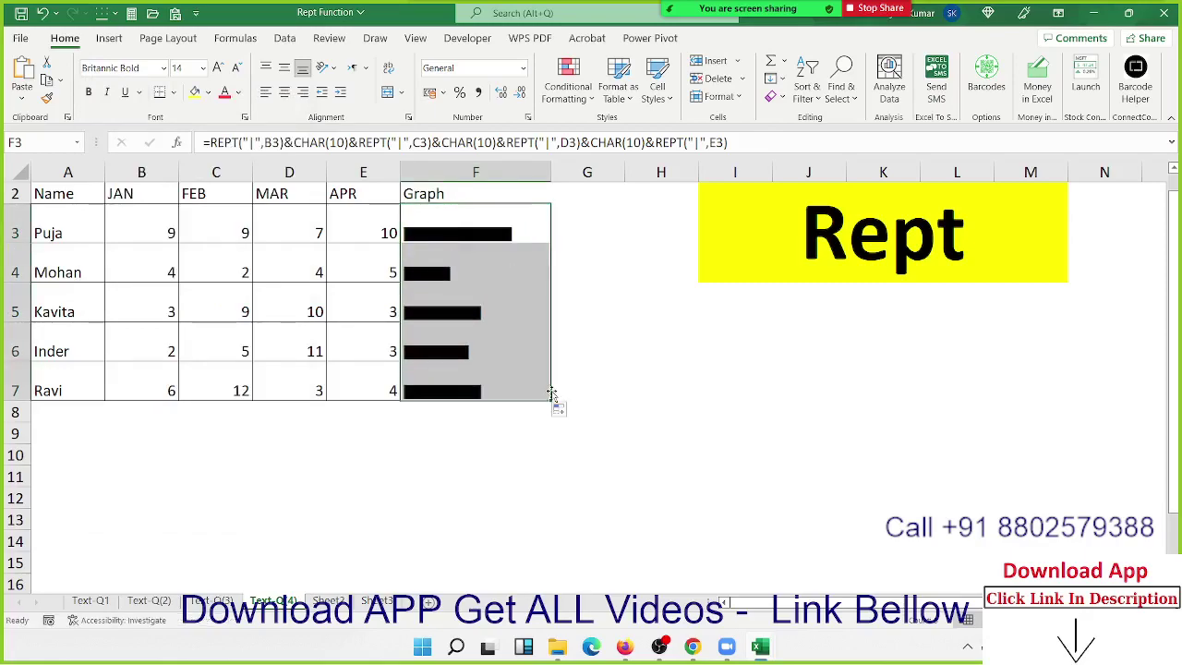
# Zoom in on the Graph column and step through row 4's values and graph cells
pyautogui.click(523, 269)
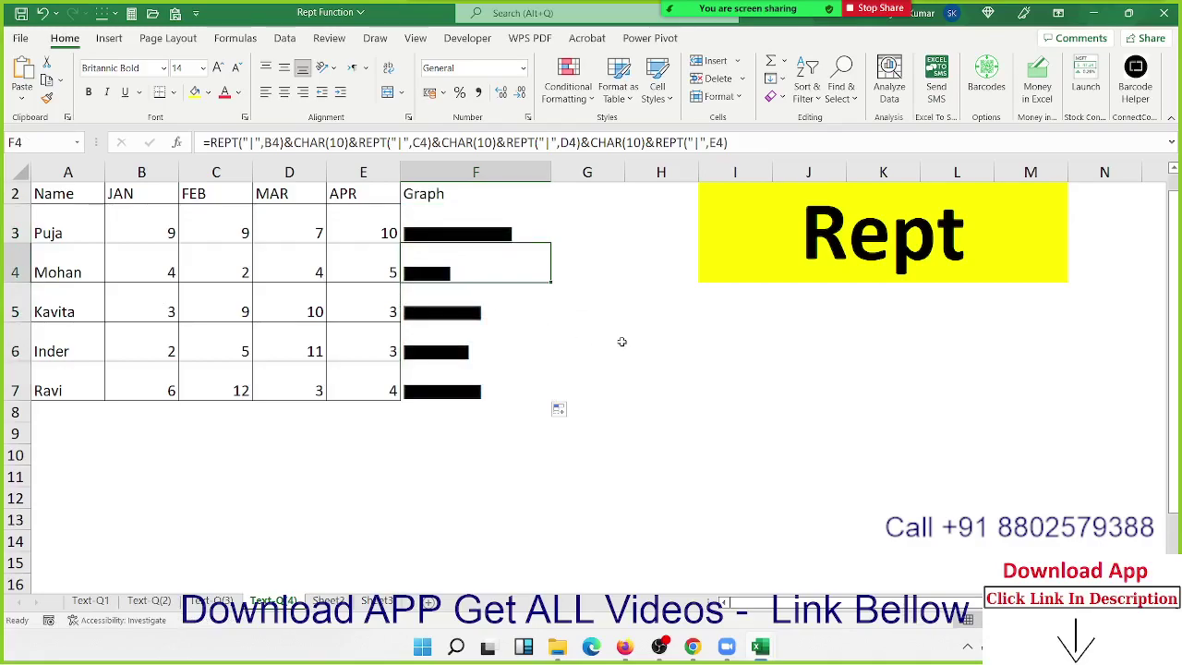
pyautogui.keyDown('ctrl'); pyautogui.scroll(1, 620, 339); pyautogui.keyUp('ctrl')
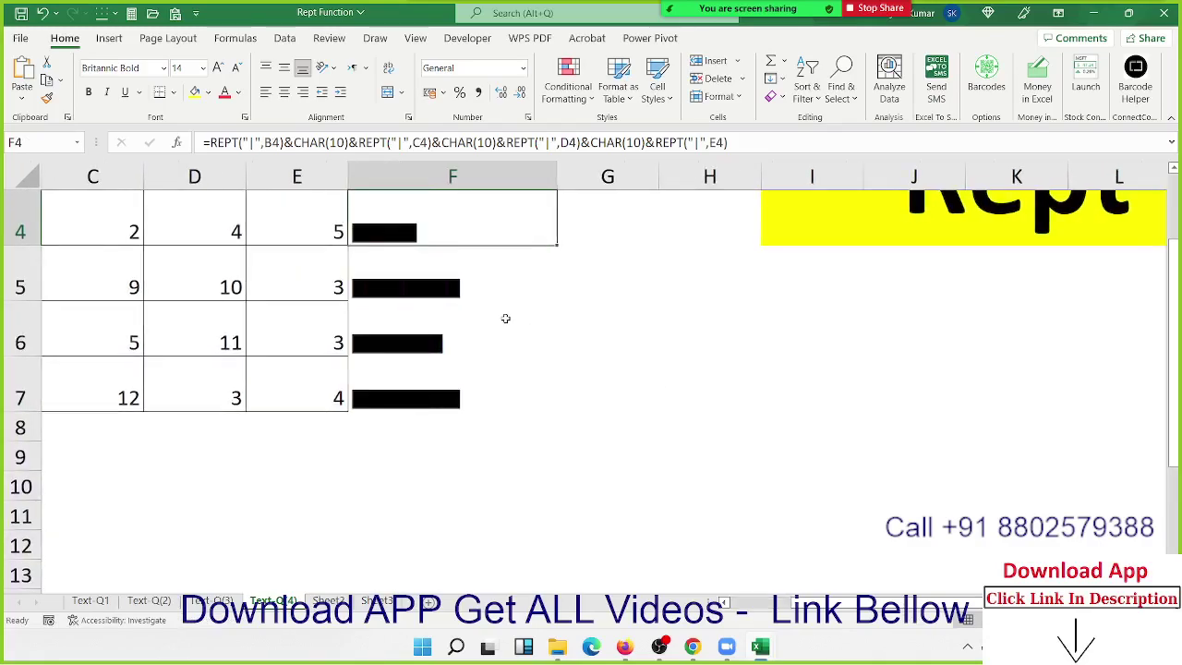
pyautogui.keyDown('ctrl'); pyautogui.scroll(1, 505, 319); pyautogui.keyUp('ctrl')
pyautogui.keyDown('ctrl'); pyautogui.scroll(1, 356, 291); pyautogui.keyUp('ctrl')
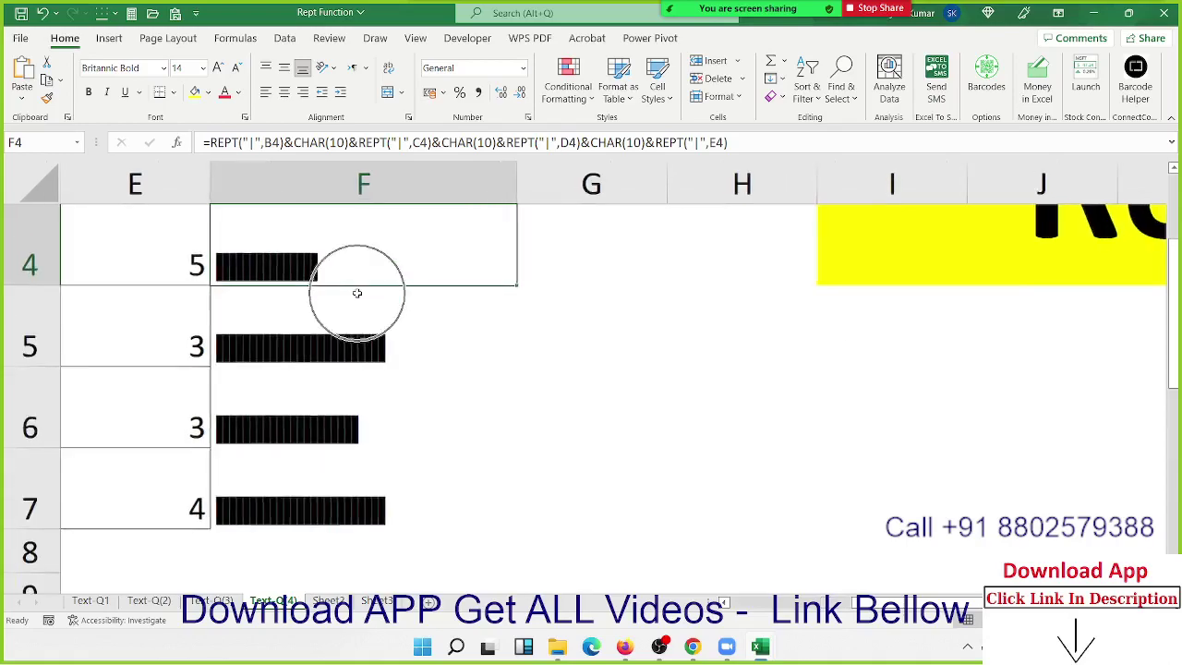
pyautogui.keyDown('ctrl'); pyautogui.scroll(1, 331, 293); pyautogui.keyUp('ctrl')
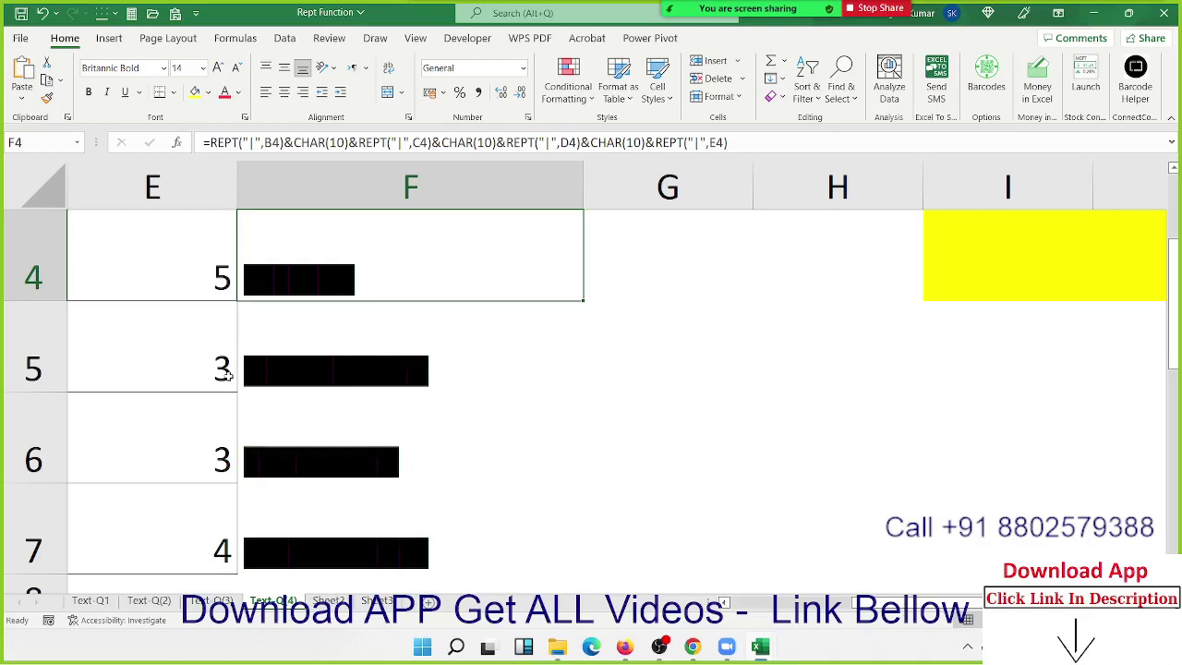
pyautogui.click(227, 373)
pyautogui.click(254, 280)
pyautogui.press('Home')
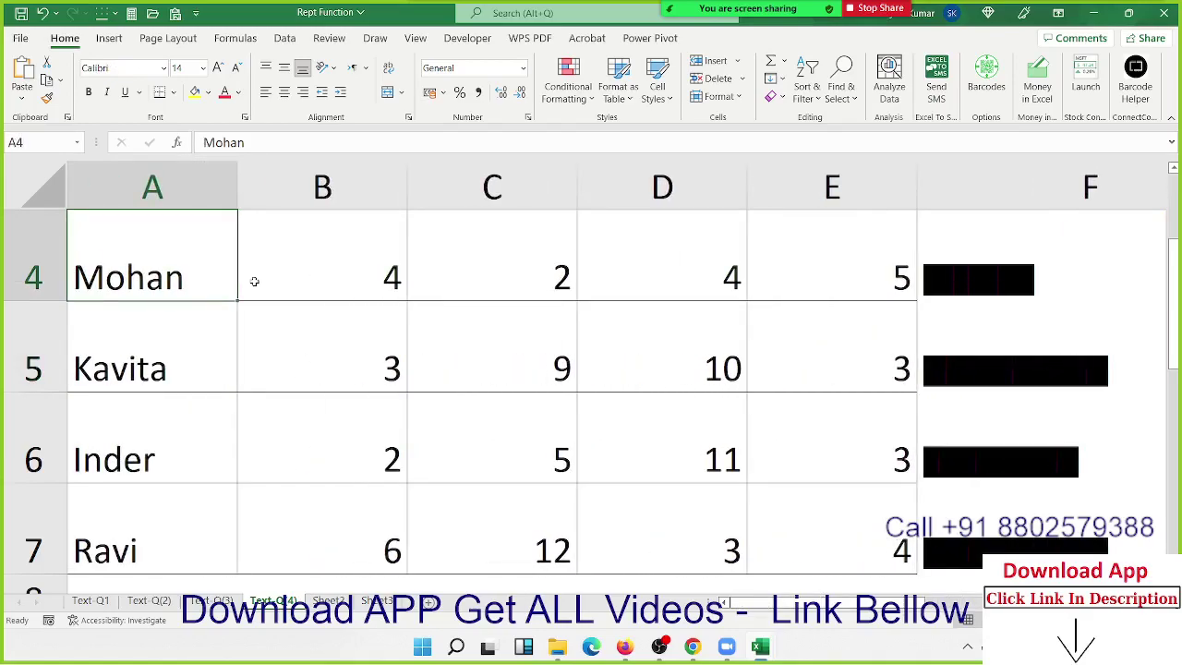
pyautogui.press('Right')
pyautogui.press('Right')
pyautogui.press('Right')
pyautogui.press('Right')
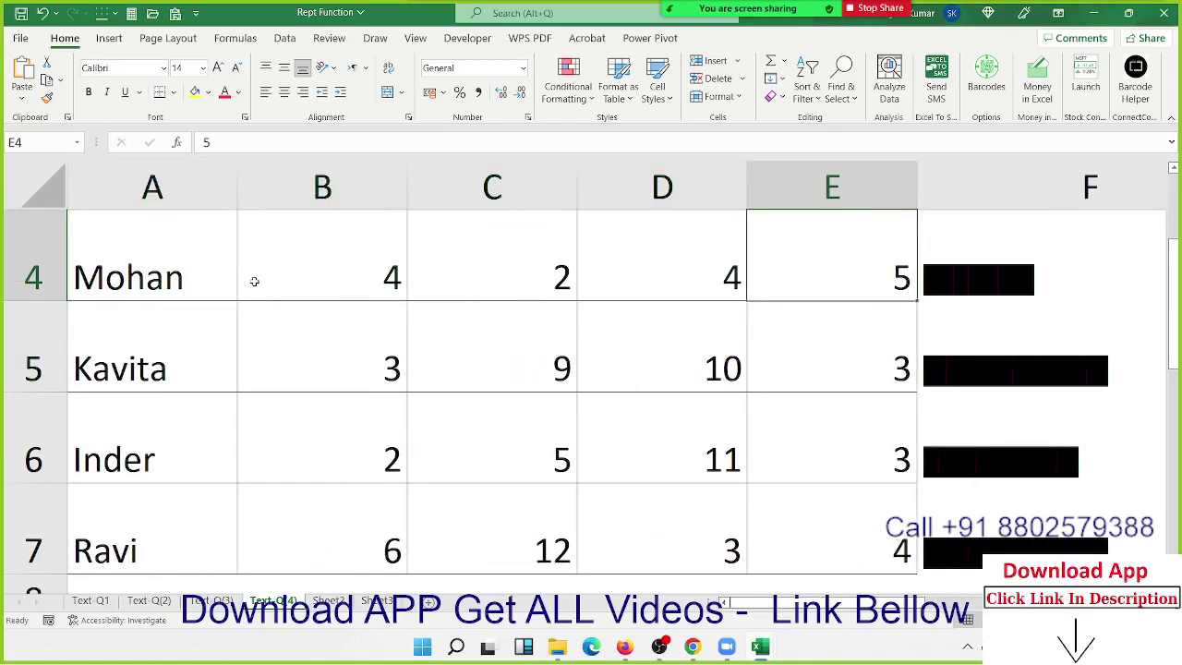
pyautogui.press('Right')
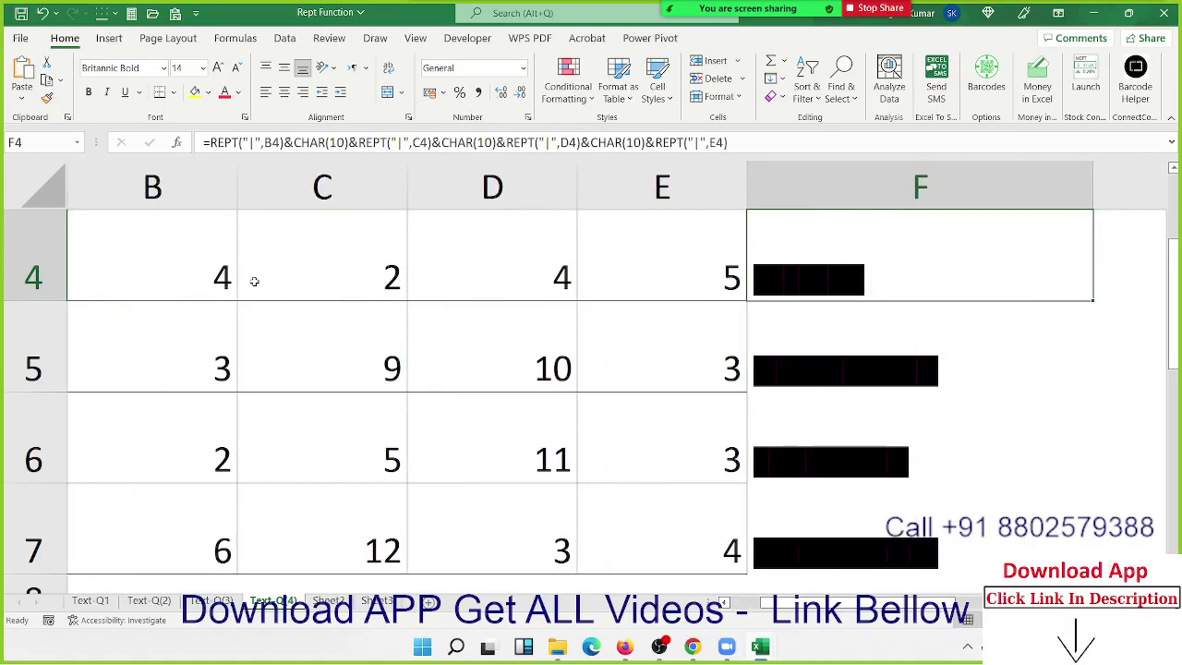
pyautogui.press('Up')
pyautogui.press('Up')
pyautogui.press('Down')
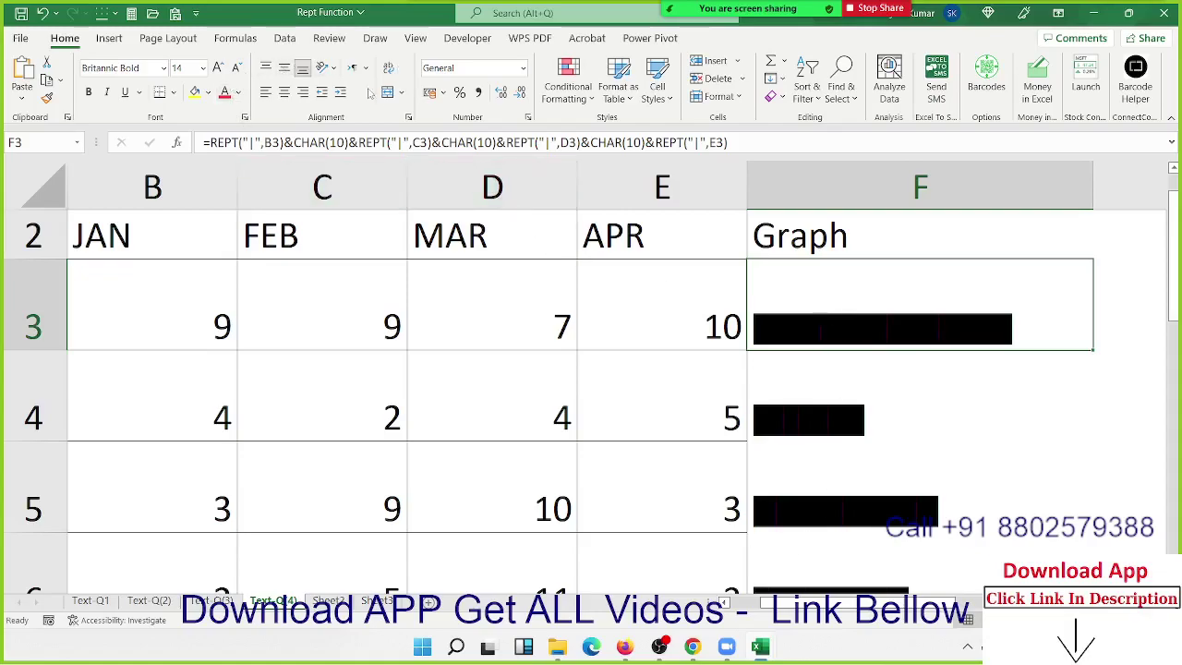
# Wrap F3's text and rotate it vertical so the bars stand upright
pyautogui.click(390, 69)
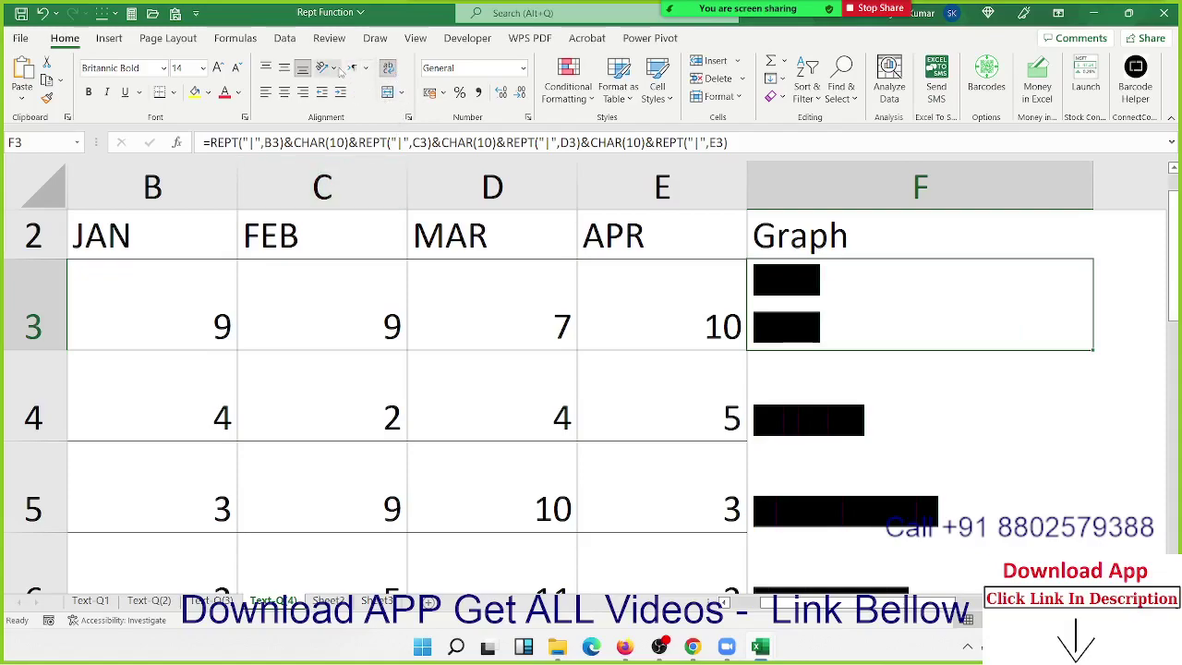
pyautogui.click(339, 71)
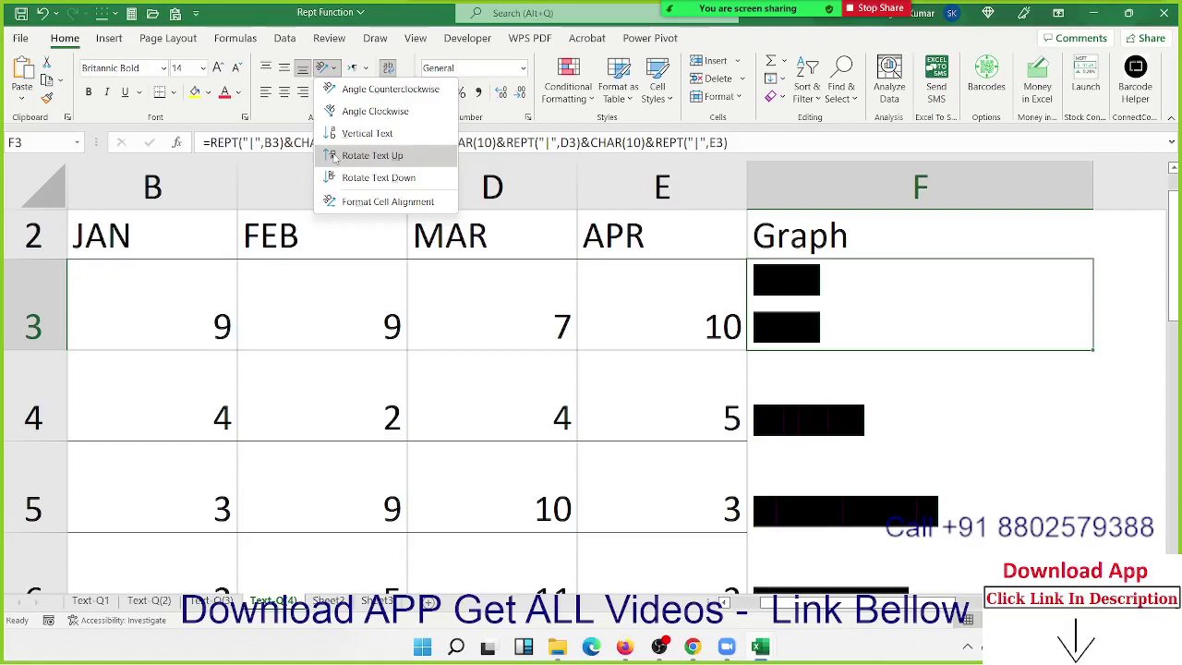
pyautogui.click(334, 157)
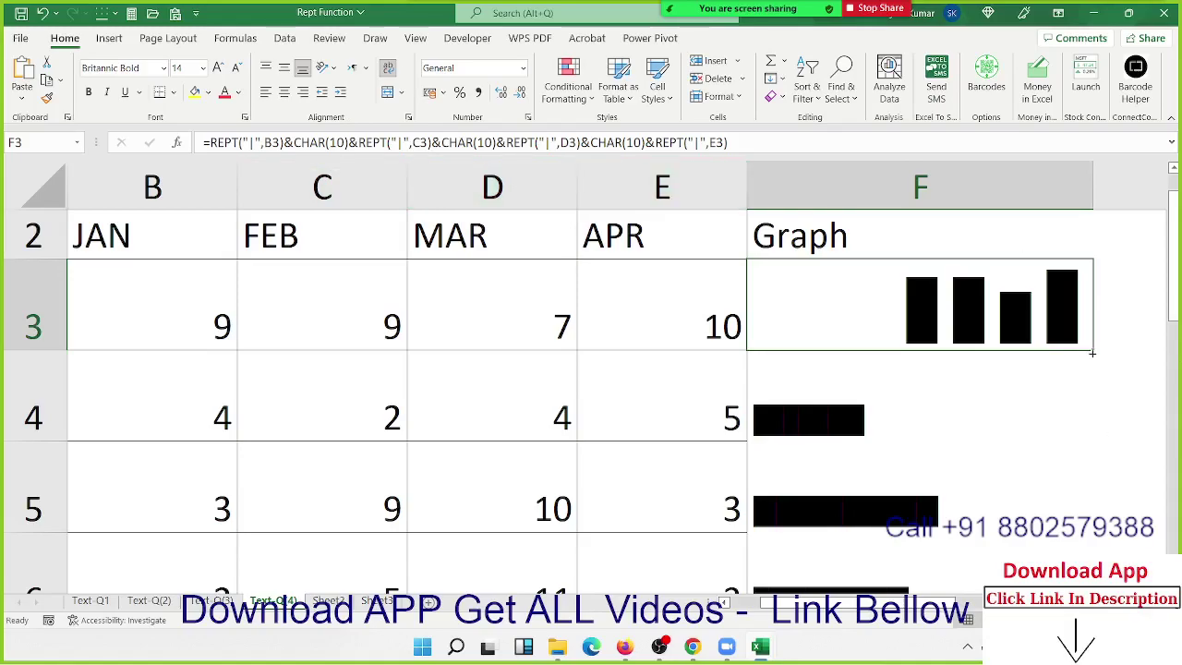
# Copy the upright formatting down to F7 and zoom out to view the whole table
pyautogui.moveTo(1091, 352); pyautogui.dragTo(1069, 489)
pyautogui.scroll(2, 975, 427)
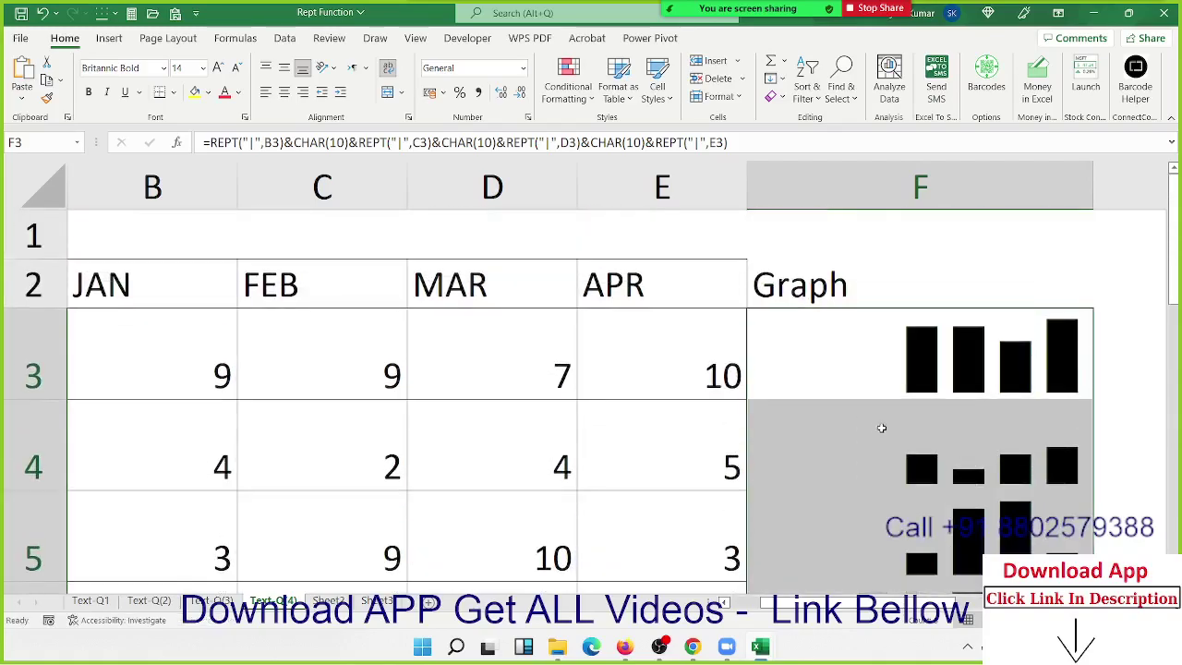
pyautogui.click(834, 423)
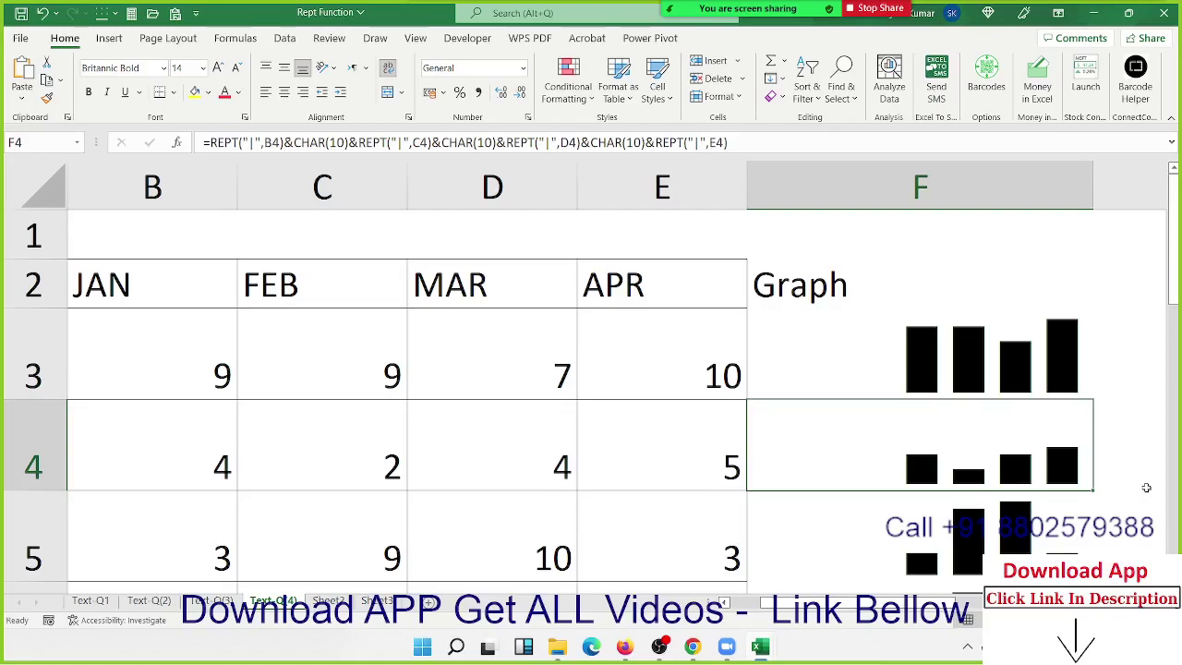
pyautogui.scroll(-1, 1146, 488)
pyautogui.scroll(-1, 1147, 488)
pyautogui.scroll(-2, 1147, 487)
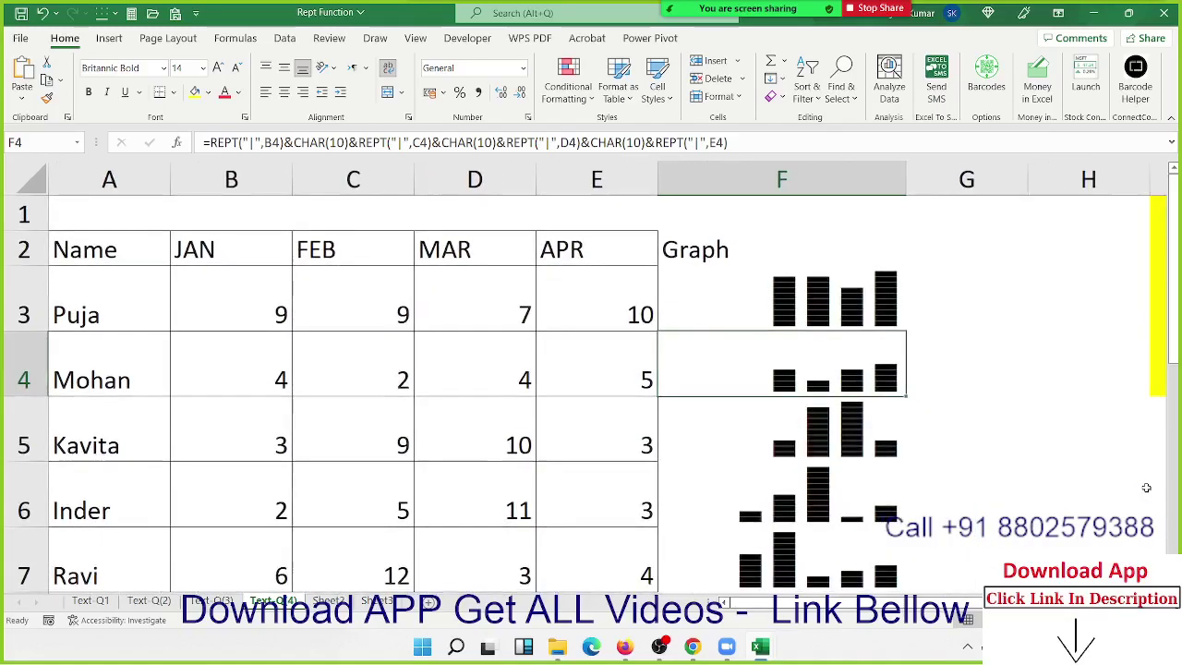
pyautogui.scroll(-1, 1146, 488)
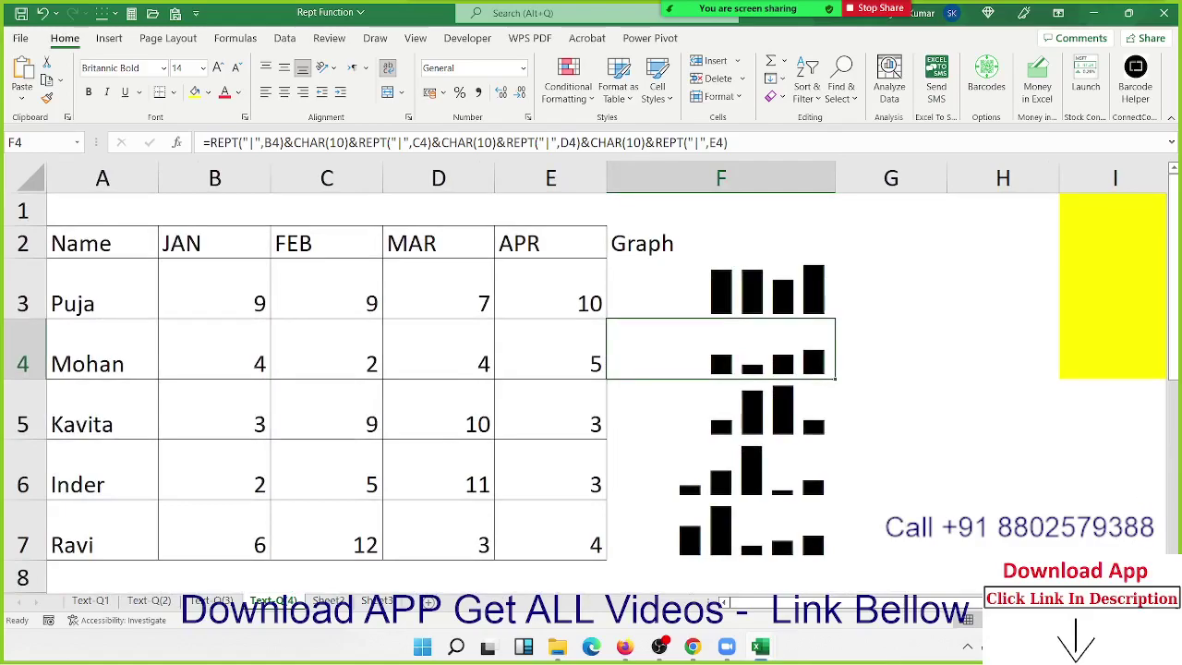
pyautogui.scroll(-2, 585, 378)
# Colour the F3:F7 bars Blue and apply All Borders to those cells
pyautogui.click(572, 454)
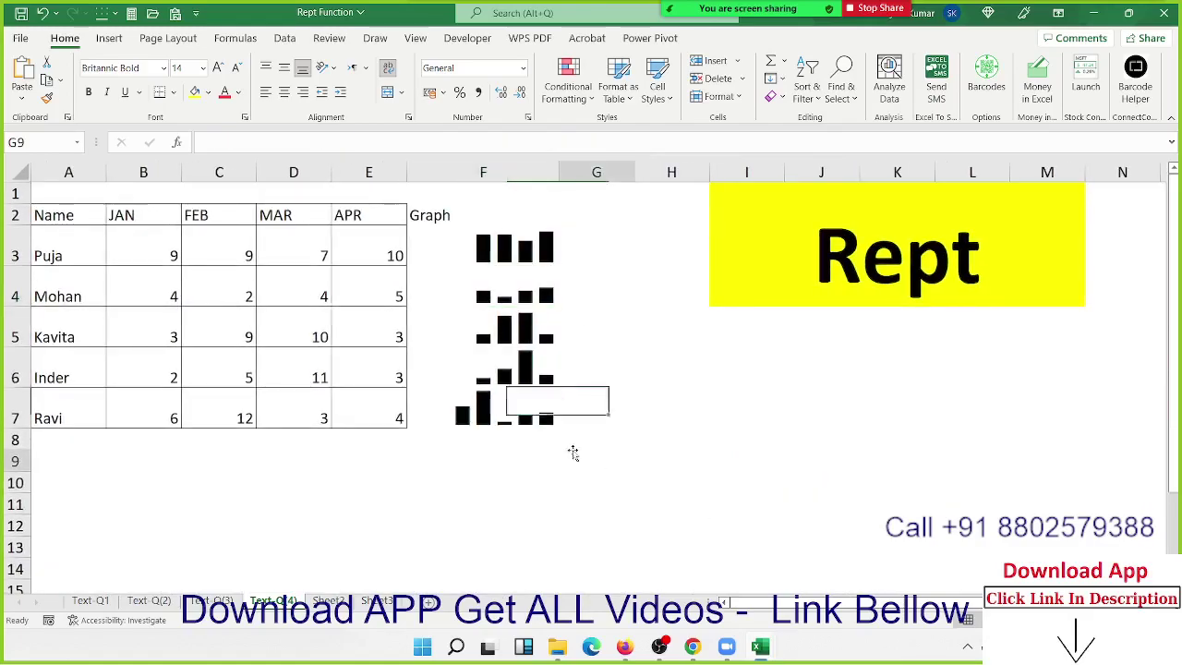
pyautogui.moveTo(536, 426); pyautogui.dragTo(517, 242)
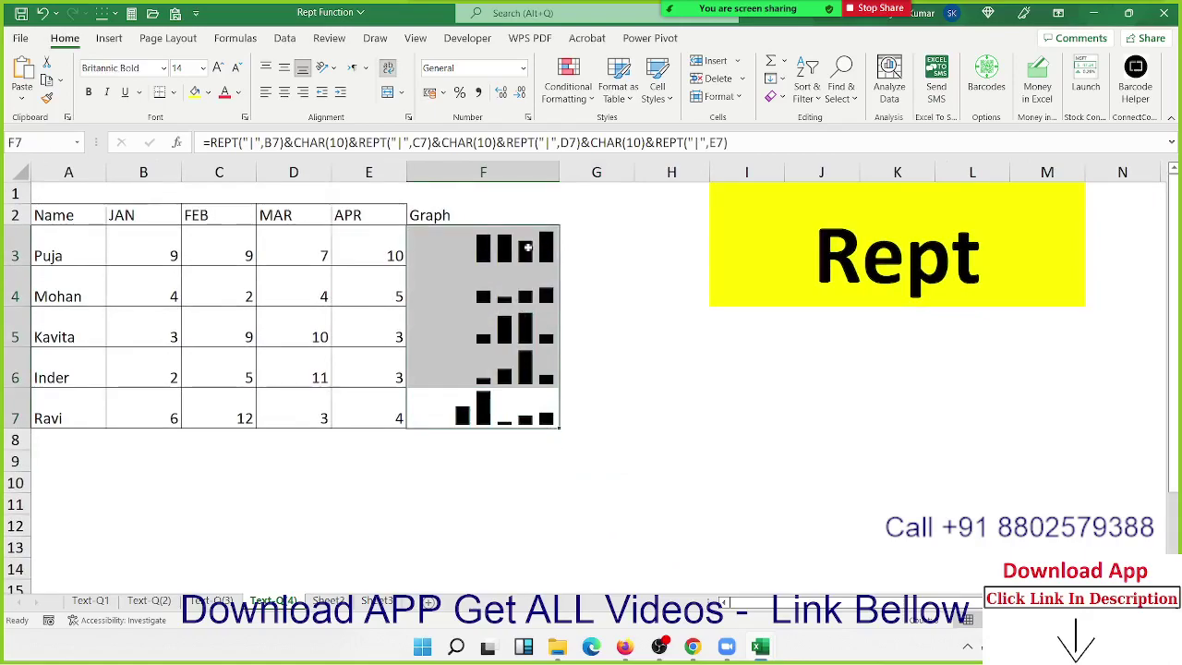
pyautogui.click(238, 93)
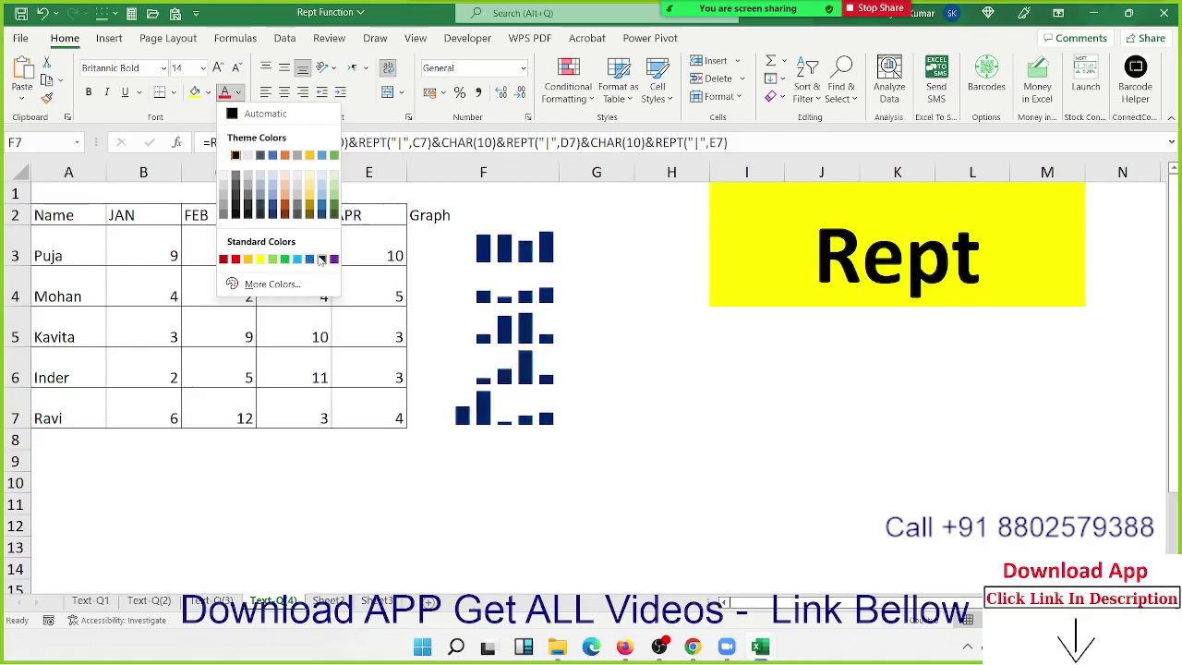
pyautogui.click(314, 259)
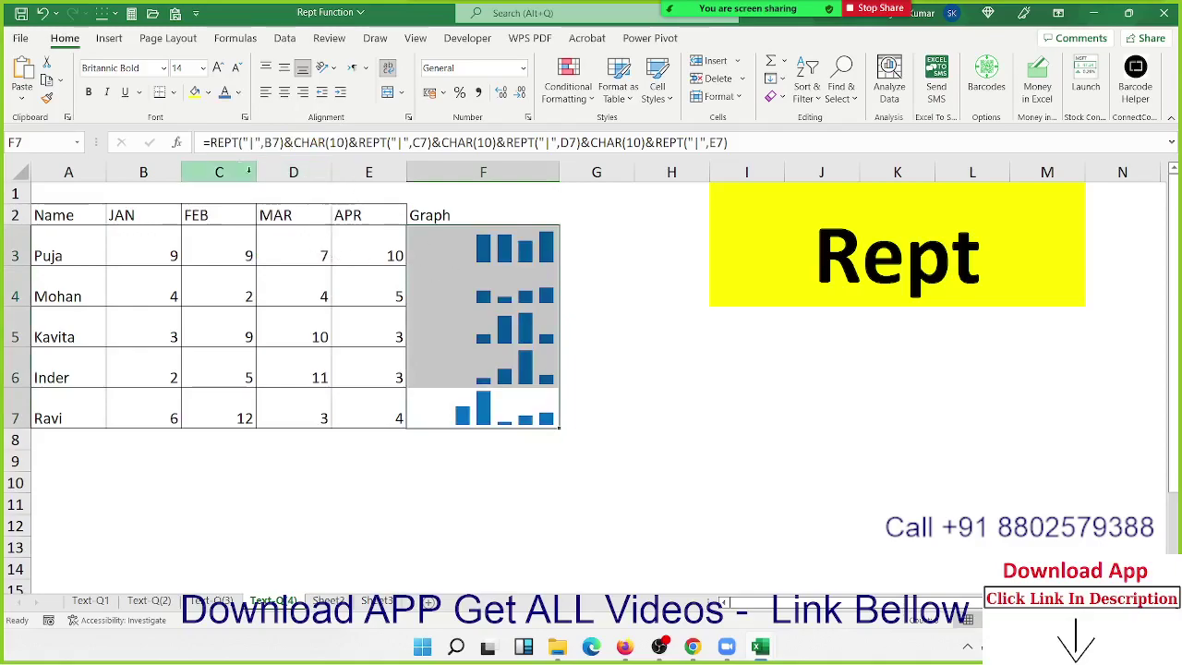
pyautogui.click(173, 92)
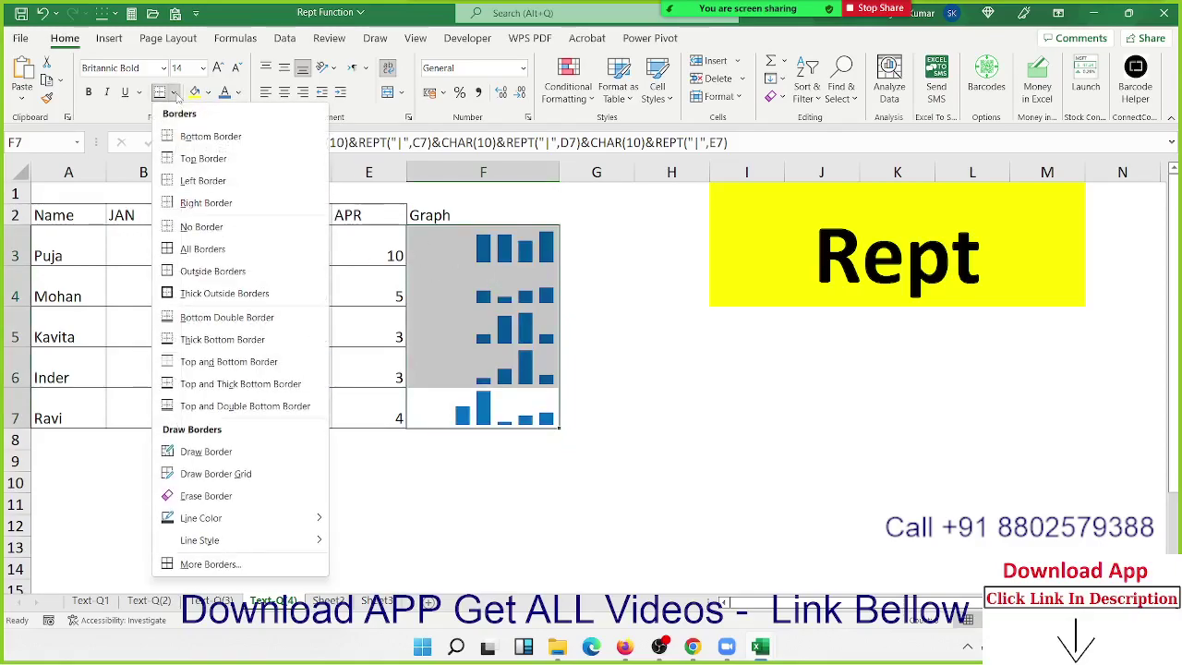
pyautogui.click(185, 247)
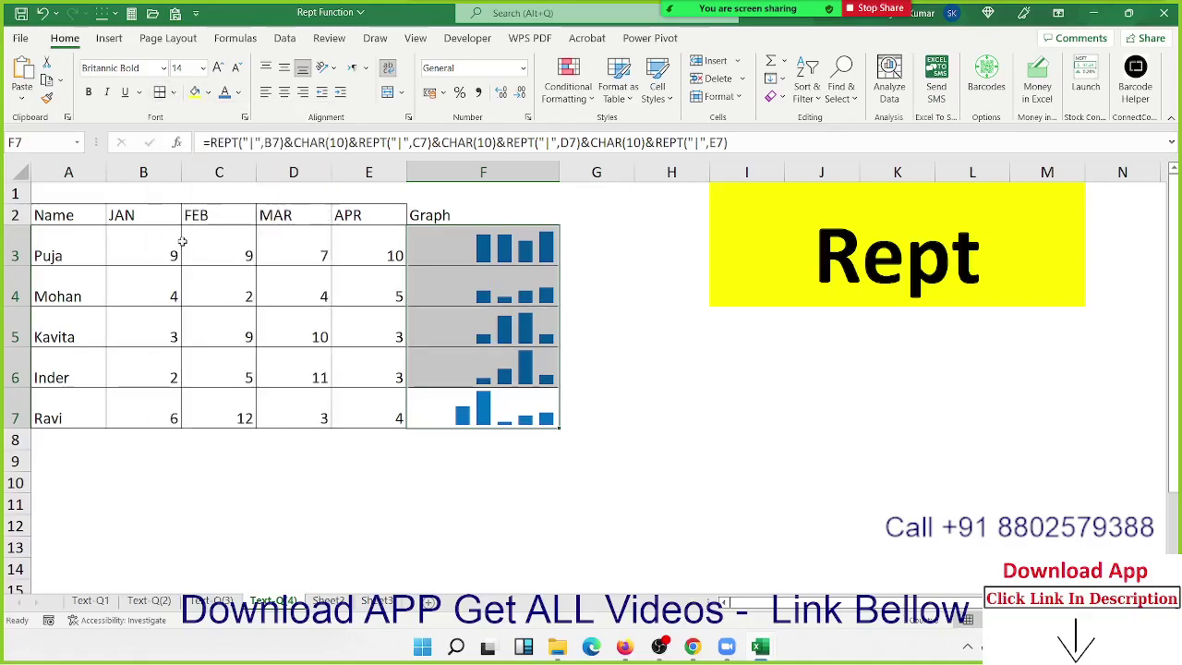
pyautogui.click(610, 377)
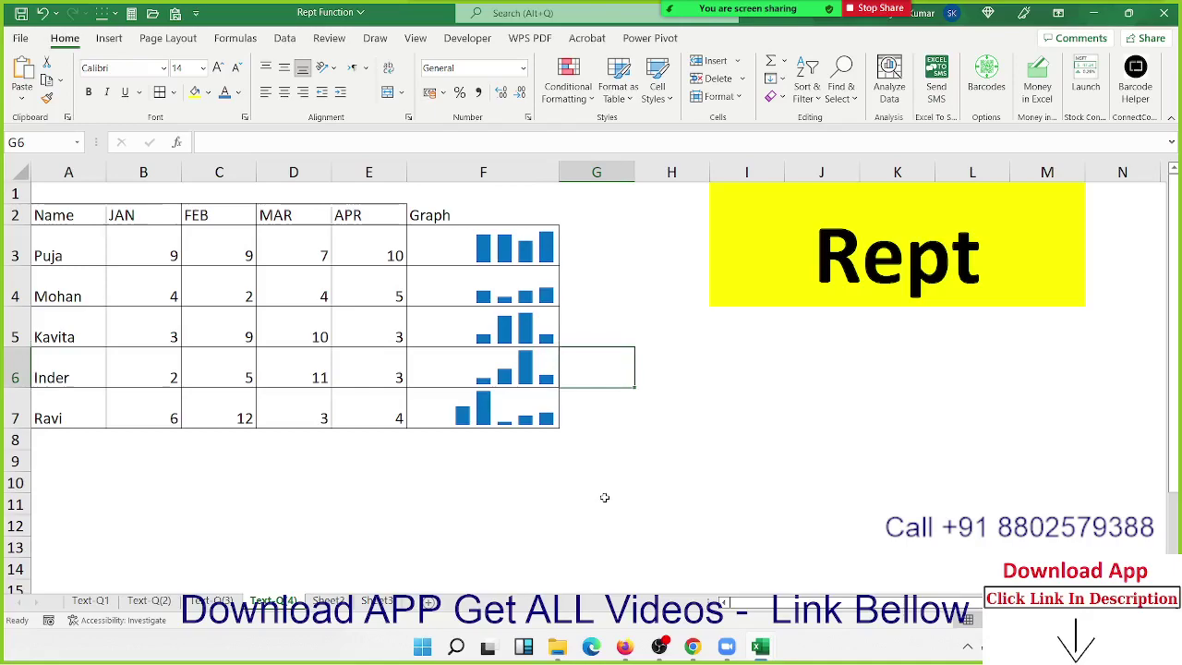
# Check the REPT formulas in F4 through F7
pyautogui.click(504, 301)
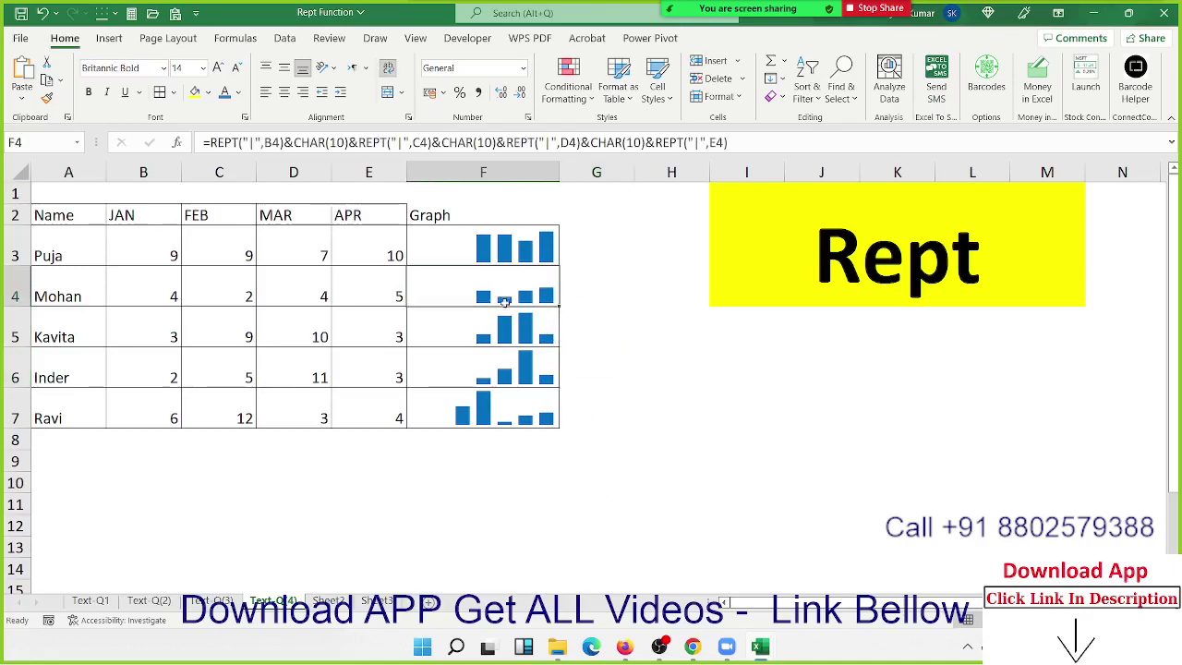
pyautogui.click(505, 329)
pyautogui.click(512, 377)
pyautogui.click(506, 408)
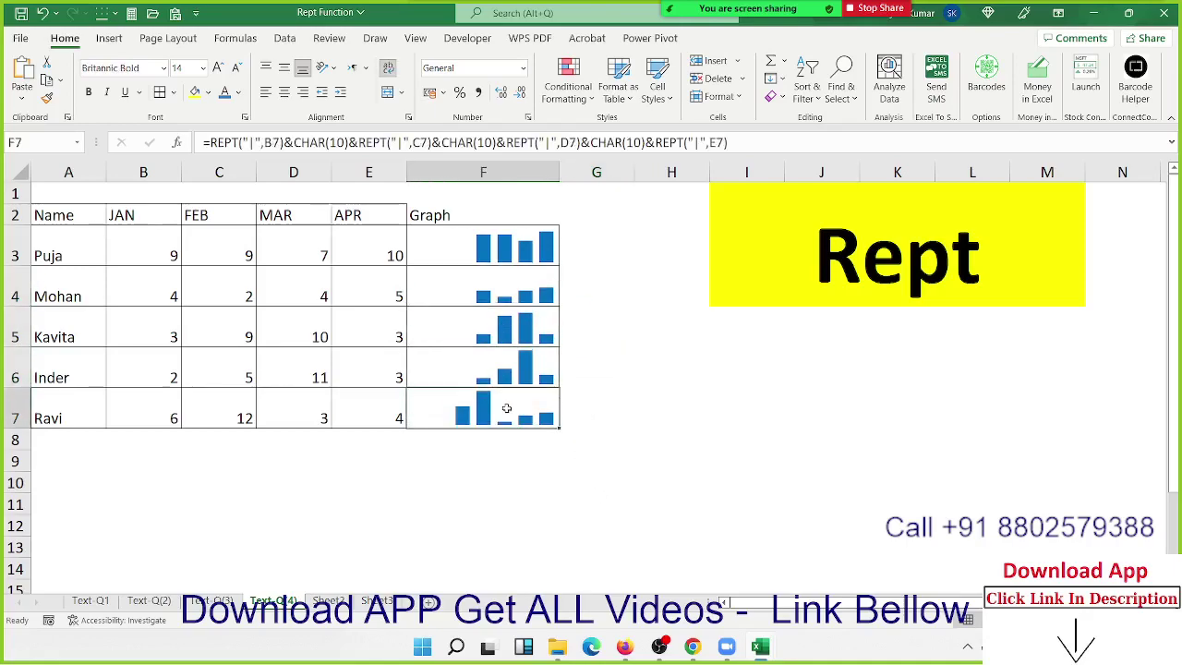
# Enter =F7 in J9 to show that graph as a single line
pyautogui.click(787, 454)
pyautogui.write('=')
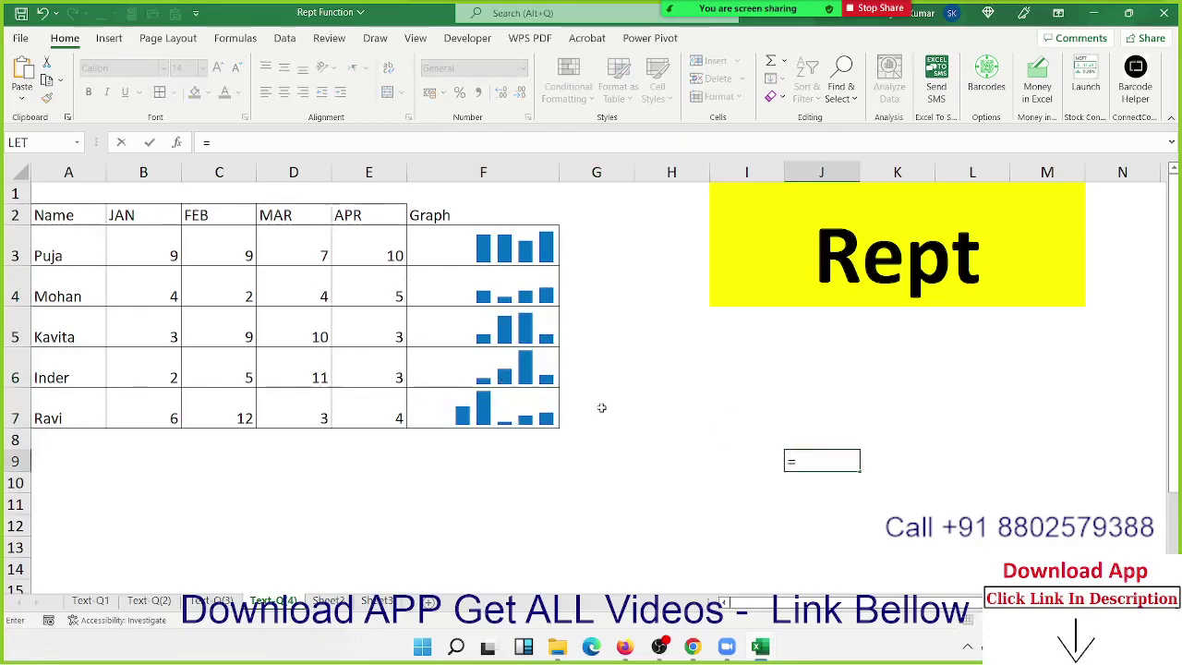
pyautogui.click(523, 405)
pyautogui.write('.')
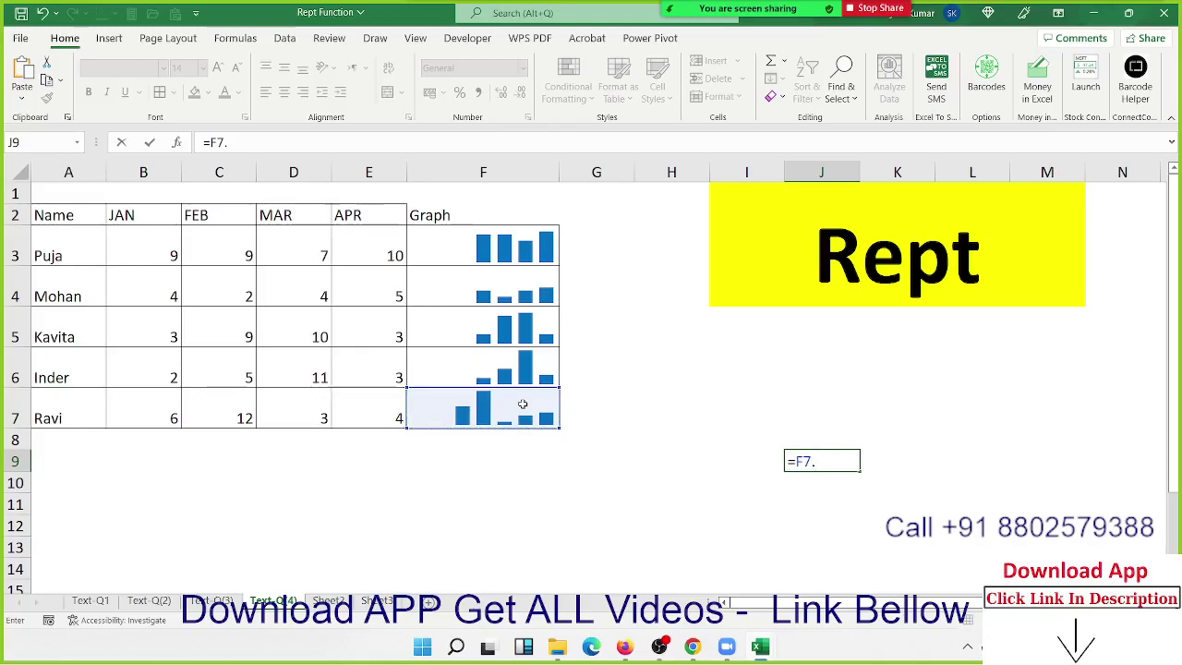
pyautogui.hotkey('ctrl', 'Return')
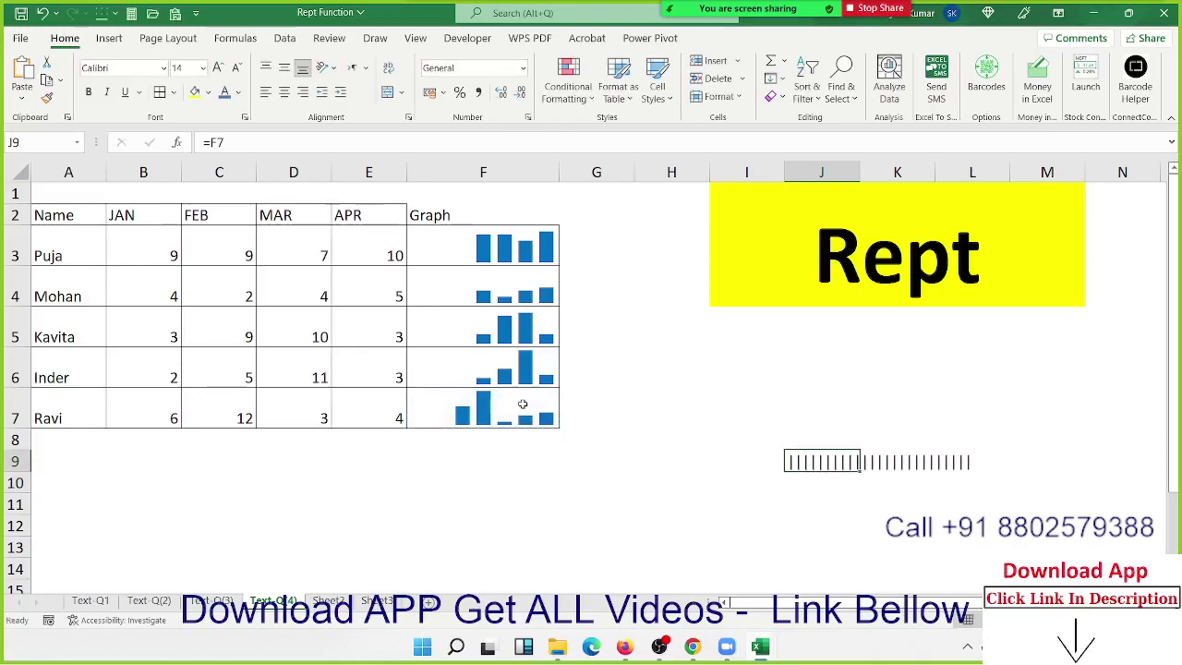
# Type a two-line name into B11 using Alt+Enter, then cancel the entry
pyautogui.click(111, 500)
pyautogui.write('Su')
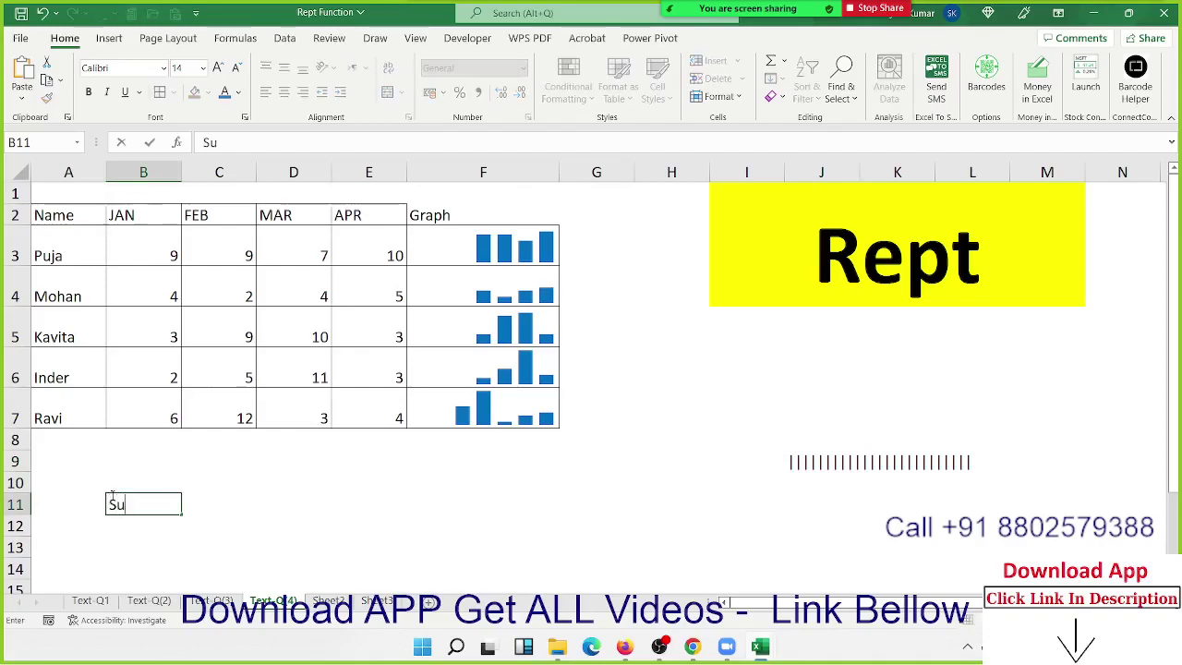
pyautogui.write('jeet')
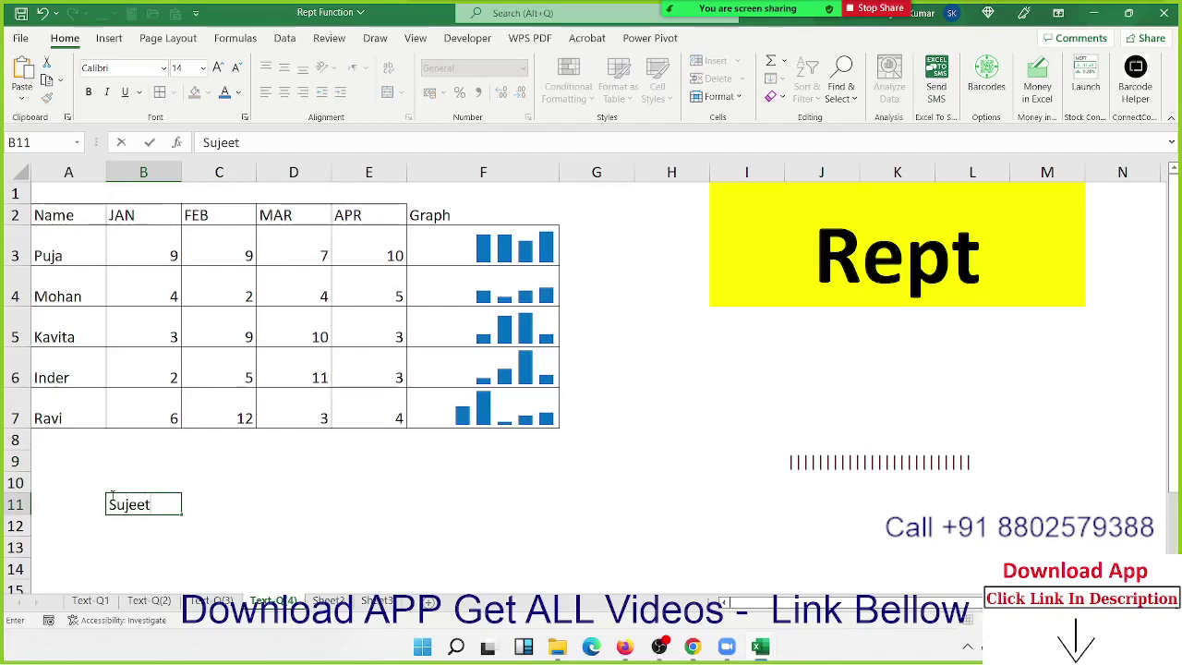
pyautogui.hotkey('alt', 'Return')
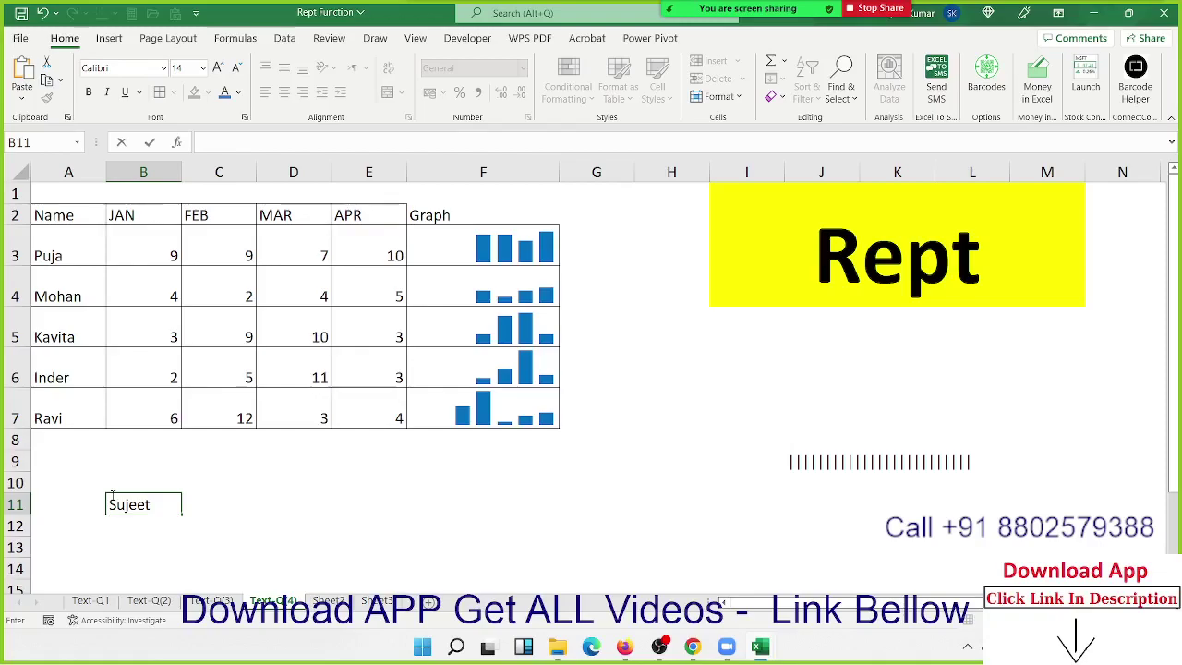
pyautogui.write('Kumarz')
pyautogui.press('alt')
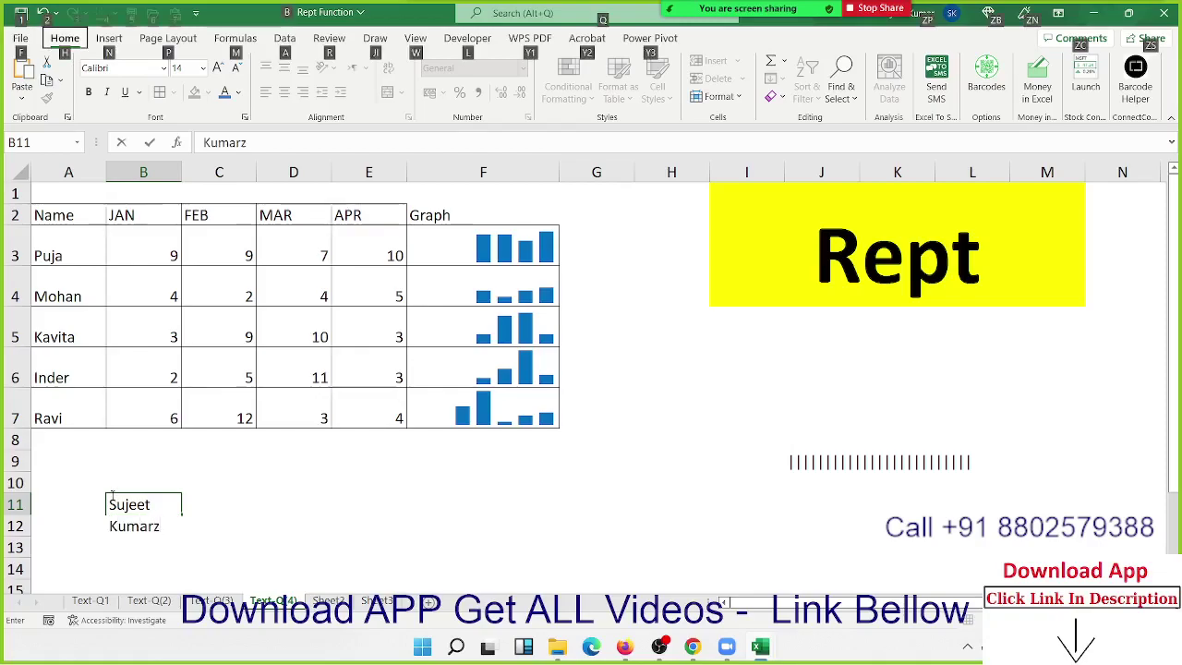
pyautogui.press('Escape')
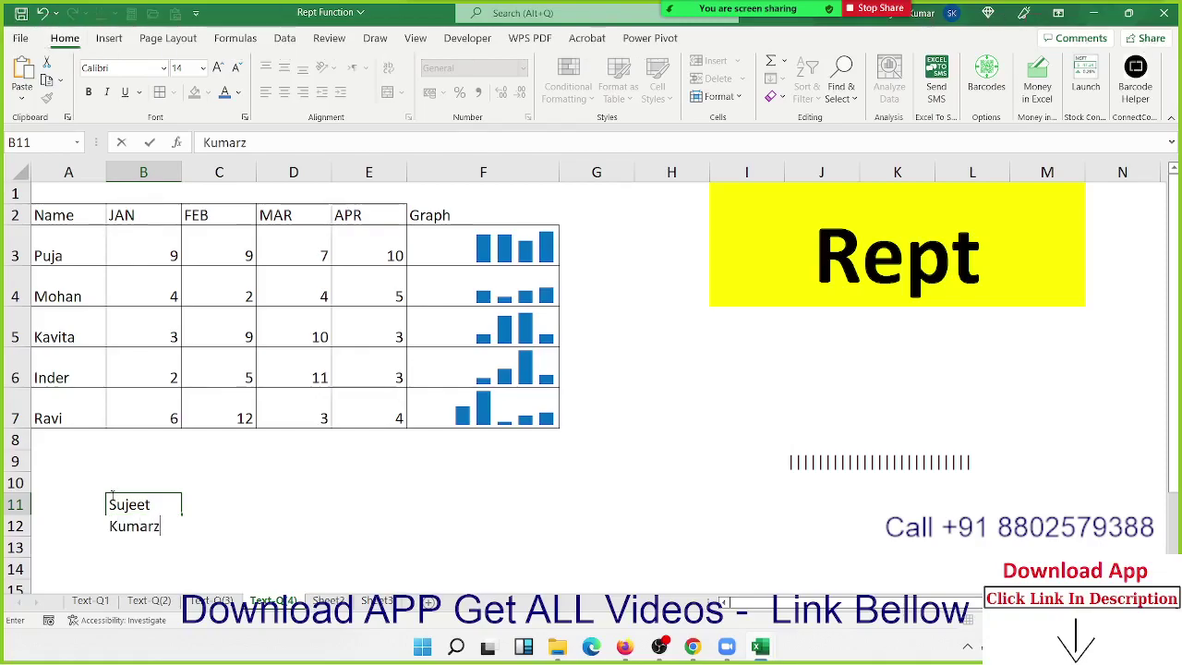
pyautogui.press('Escape')
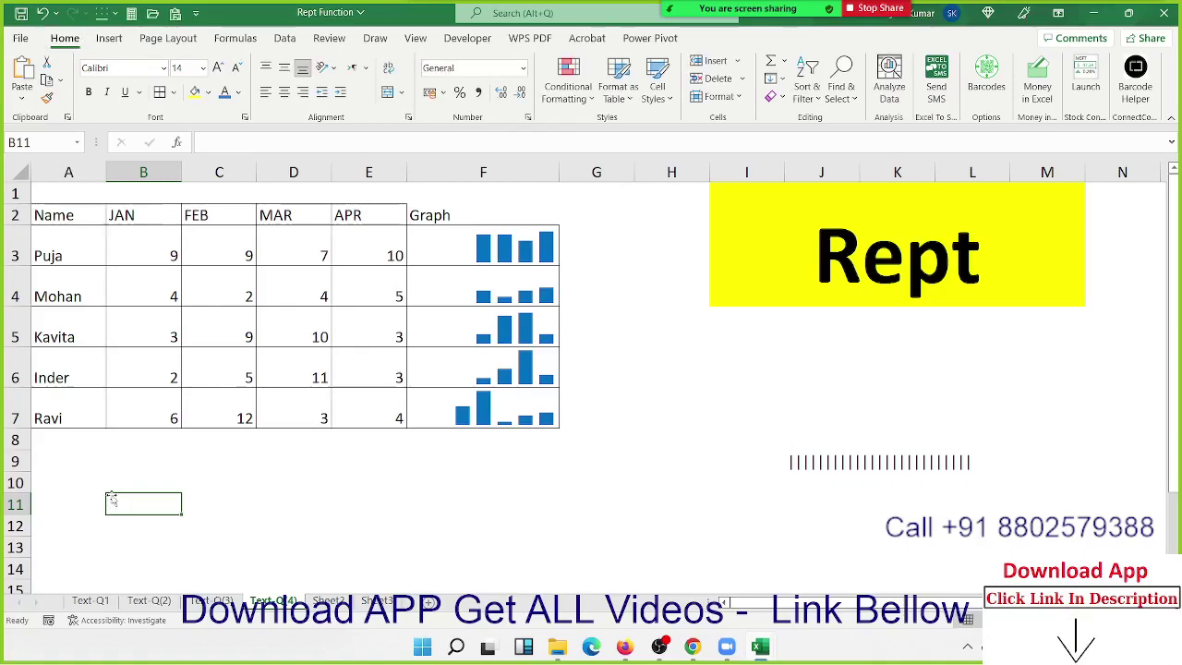
# Put a line break into cell A11 with Alt+Enter
pyautogui.click(79, 499)
pyautogui.press('Up')
pyautogui.press('Up')
pyautogui.press('Up')
pyautogui.doubleClick(78, 499)
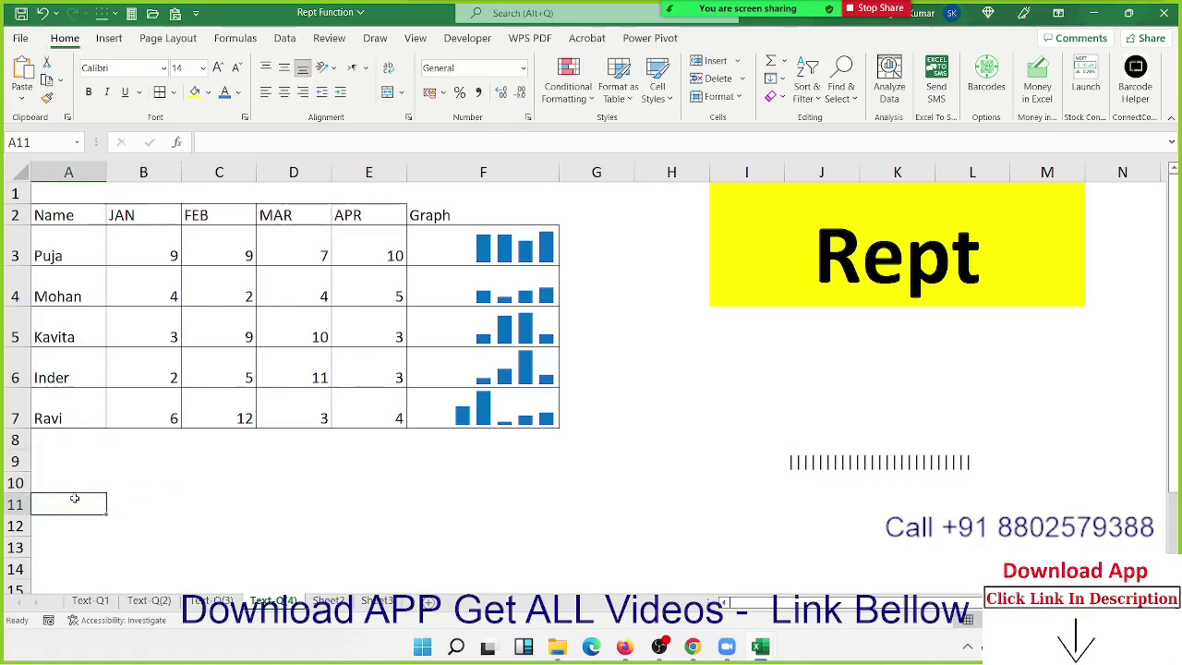
pyautogui.hotkey('alt', 'Return')
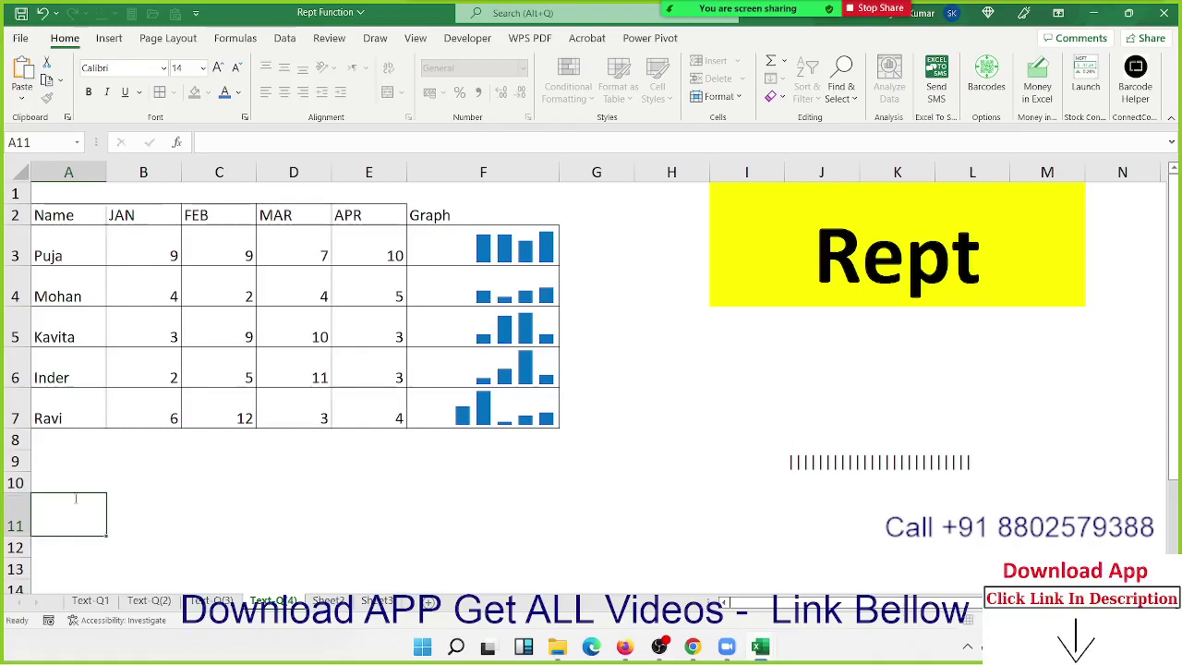
pyautogui.press('Tab')
# Enter =CODE(A11) in B11 to reveal code 10
pyautogui.write('=c')
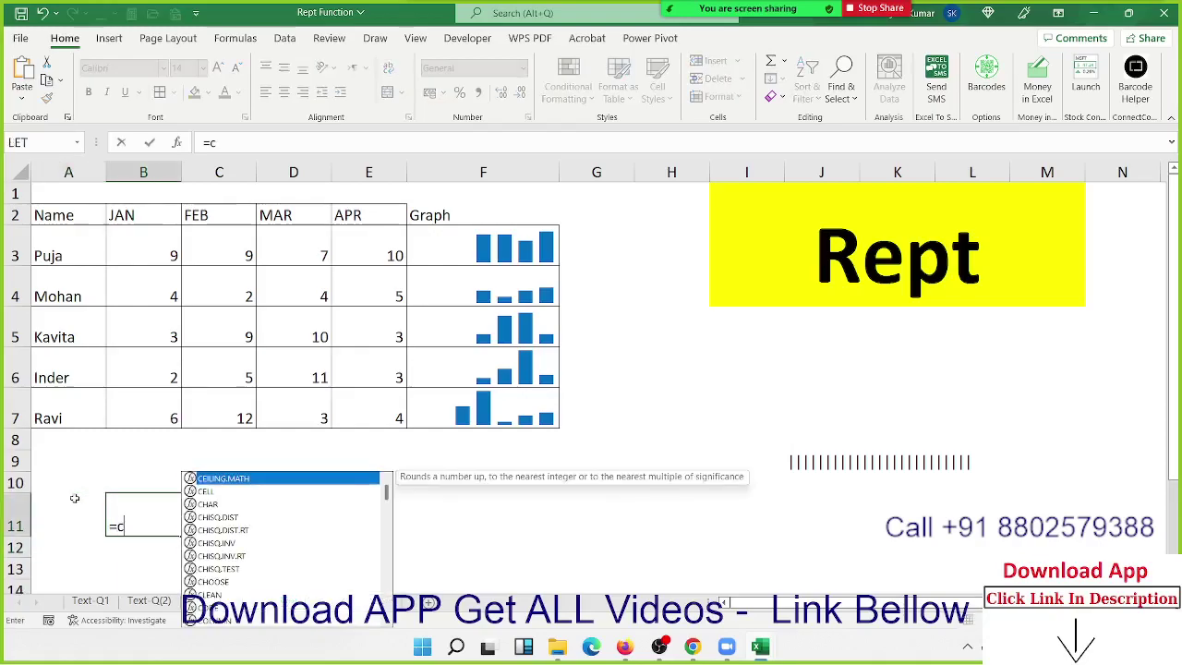
pyautogui.write('od')
pyautogui.write('(')
pyautogui.click(75, 498)
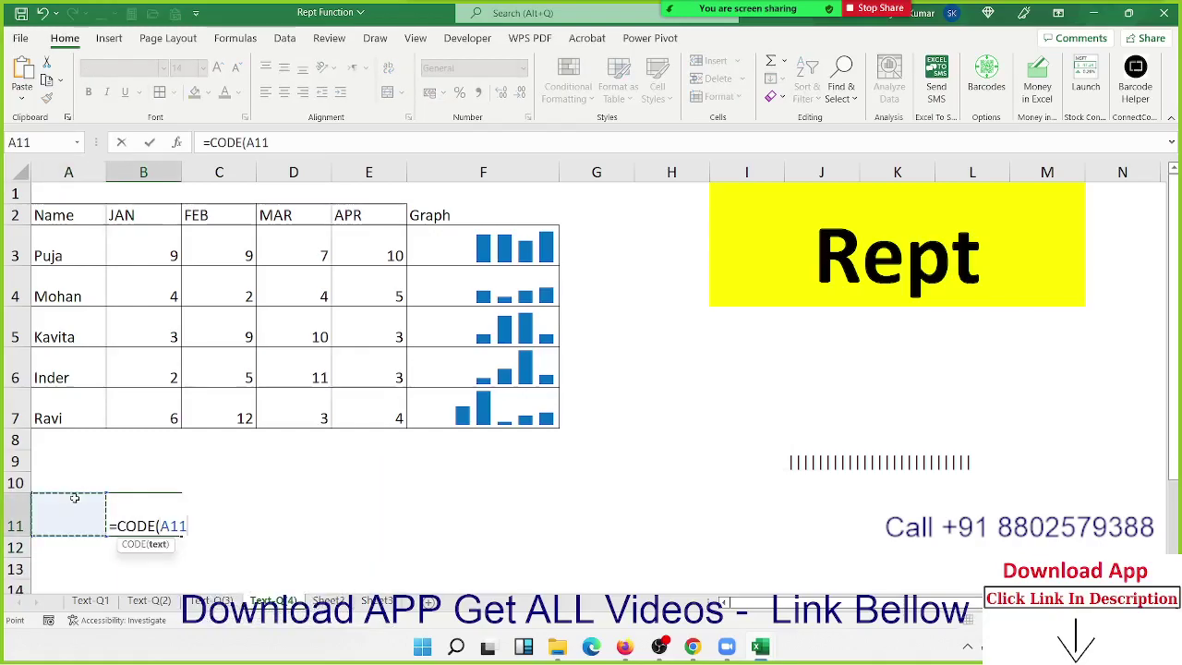
pyautogui.press('Return')
pyautogui.press('Up')
# Enter =CHAR(10) in C11
pyautogui.press('Tab')
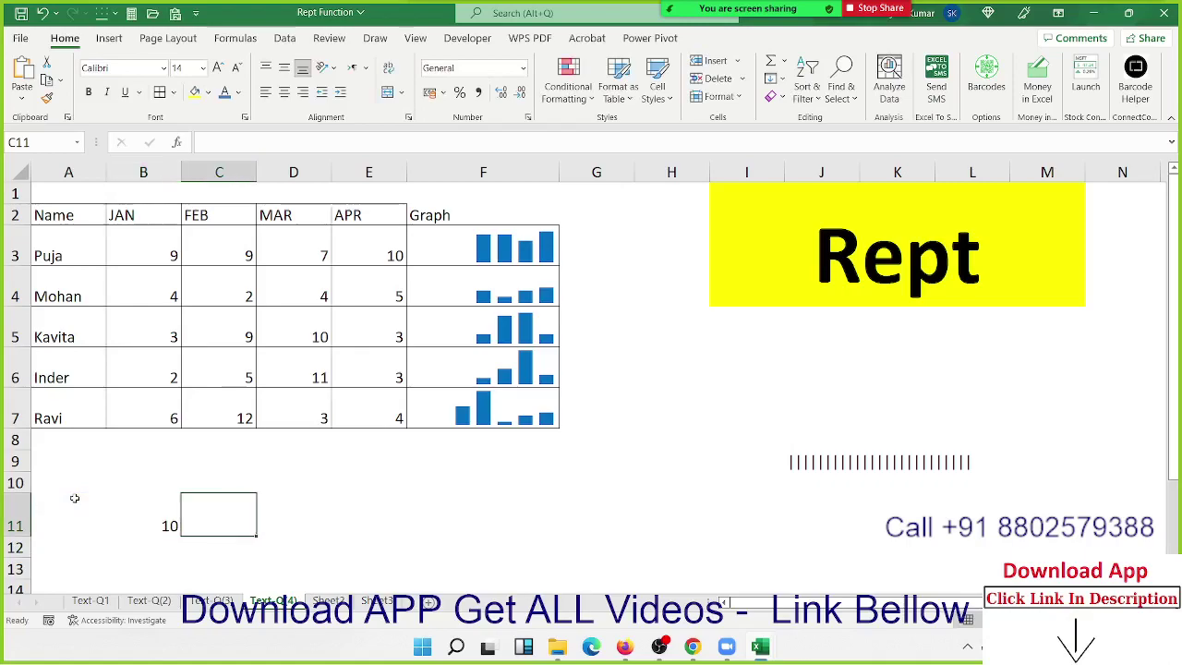
pyautogui.write('=ch')
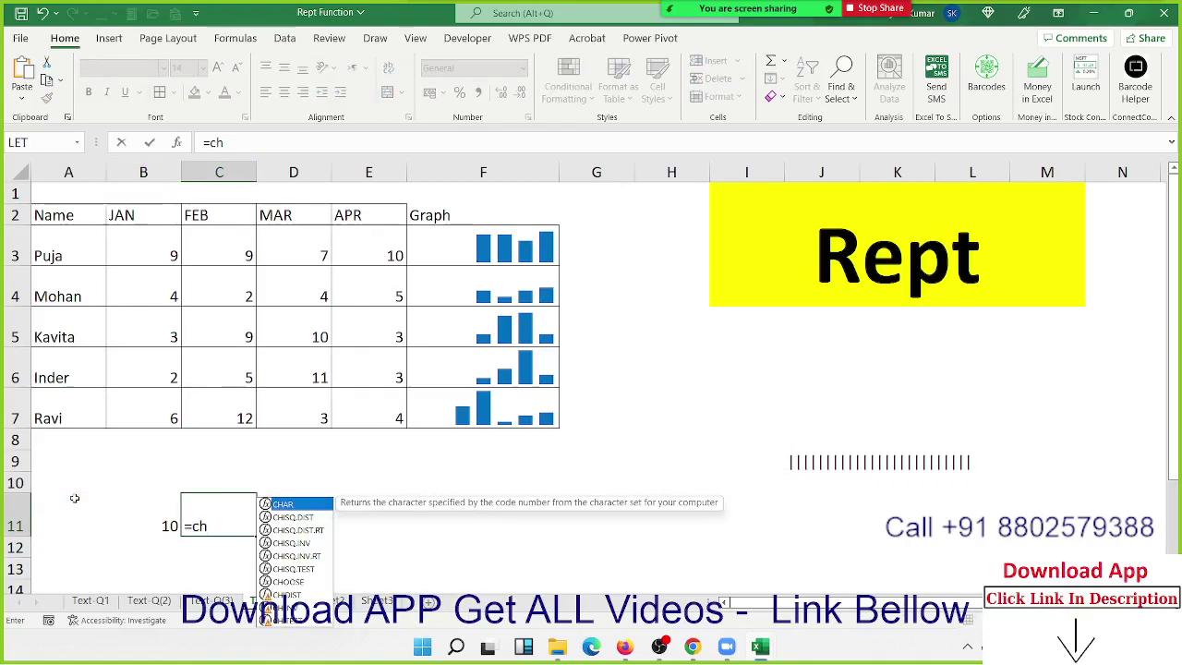
pyautogui.press('Tab')
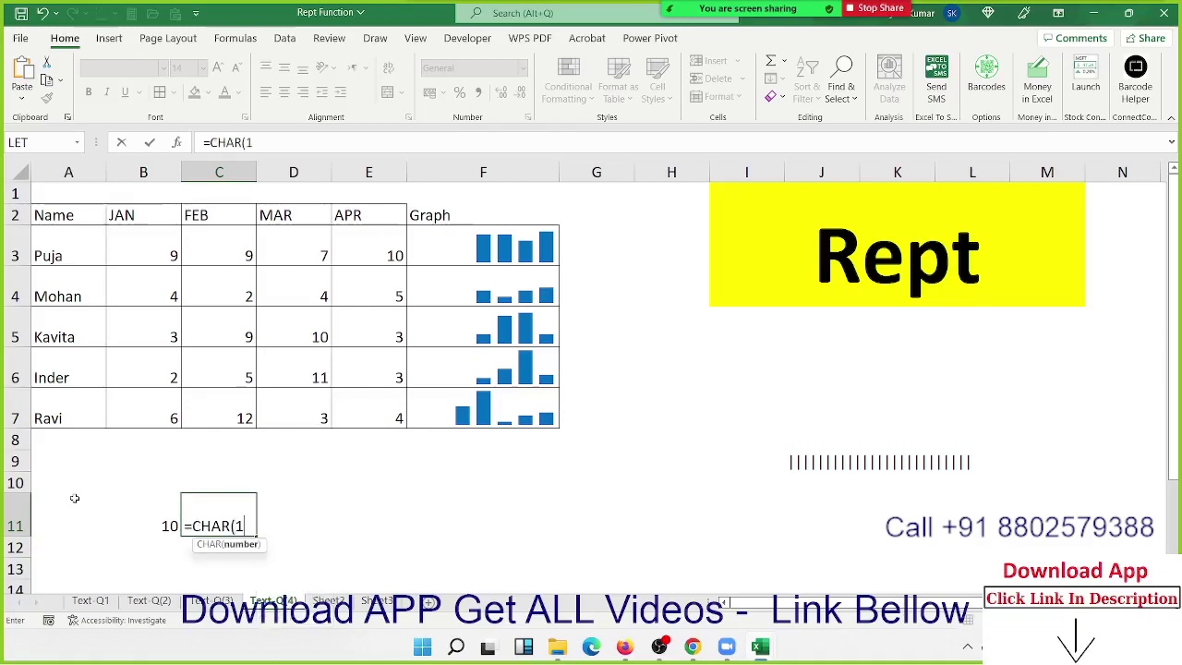
pyautogui.write('0)')
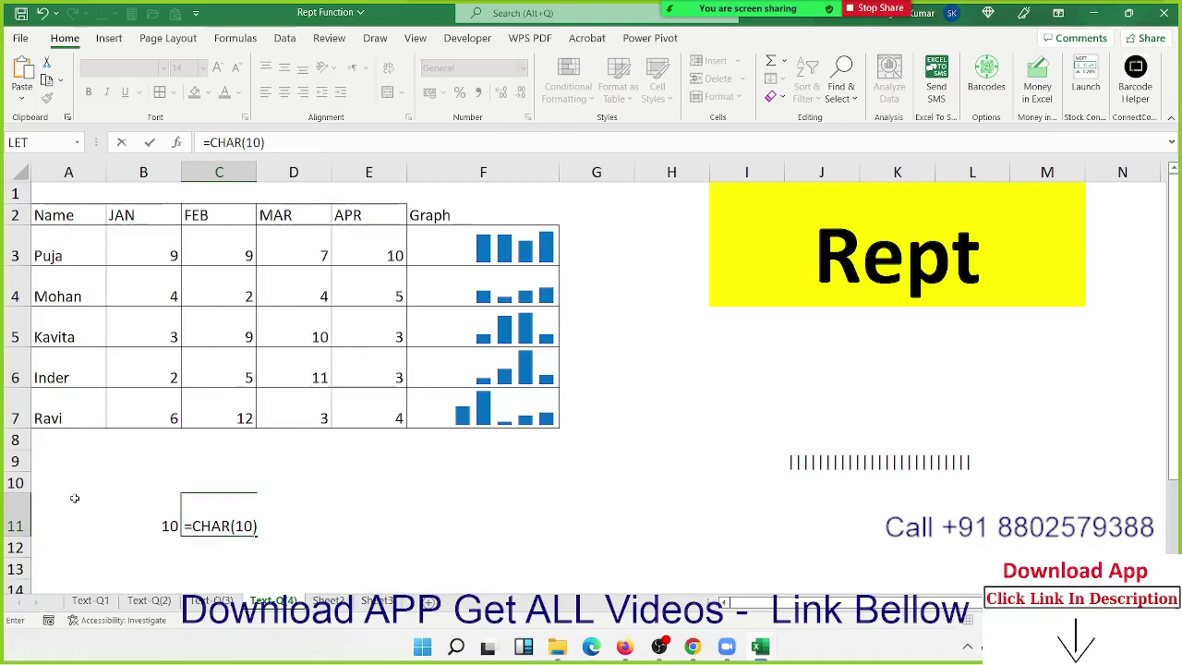
pyautogui.press('Return')
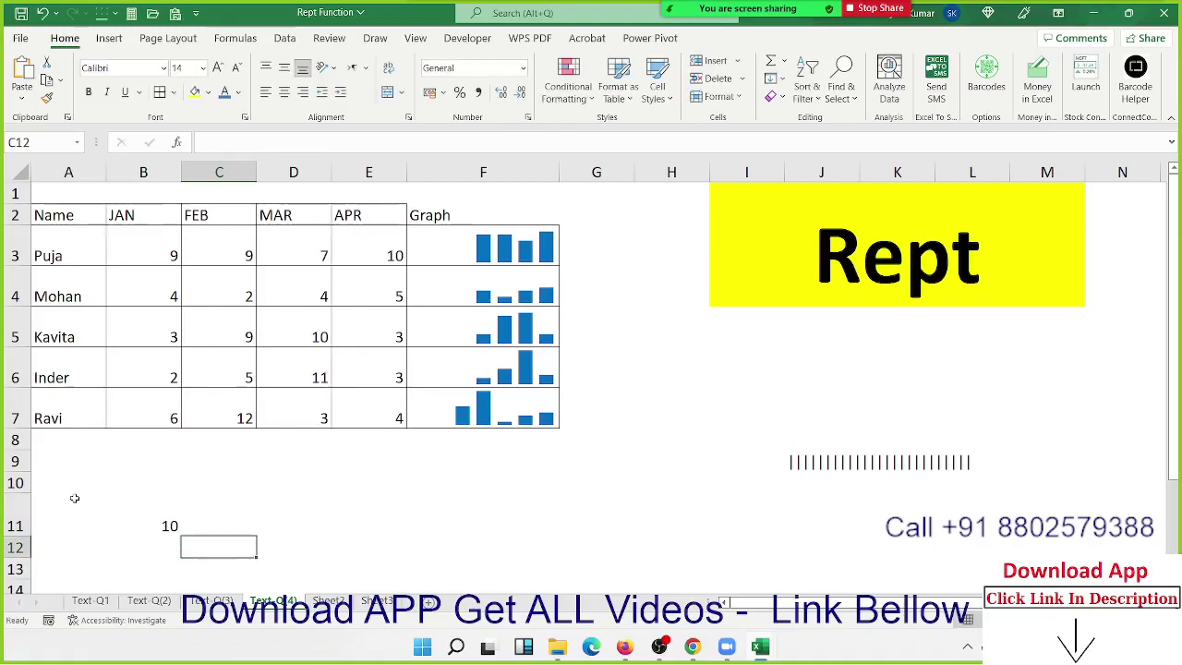